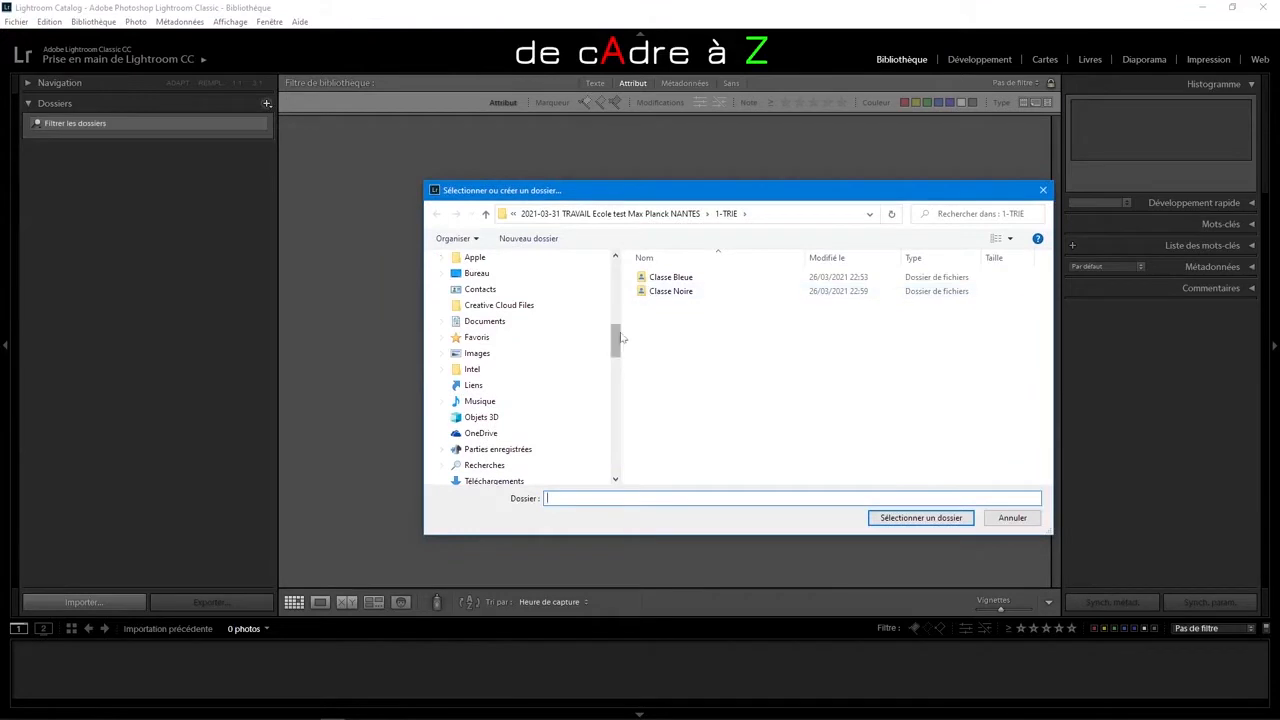
Step: Import all photos from the 1-TRIE folder and give every one of them a green colour label
click(891, 518)
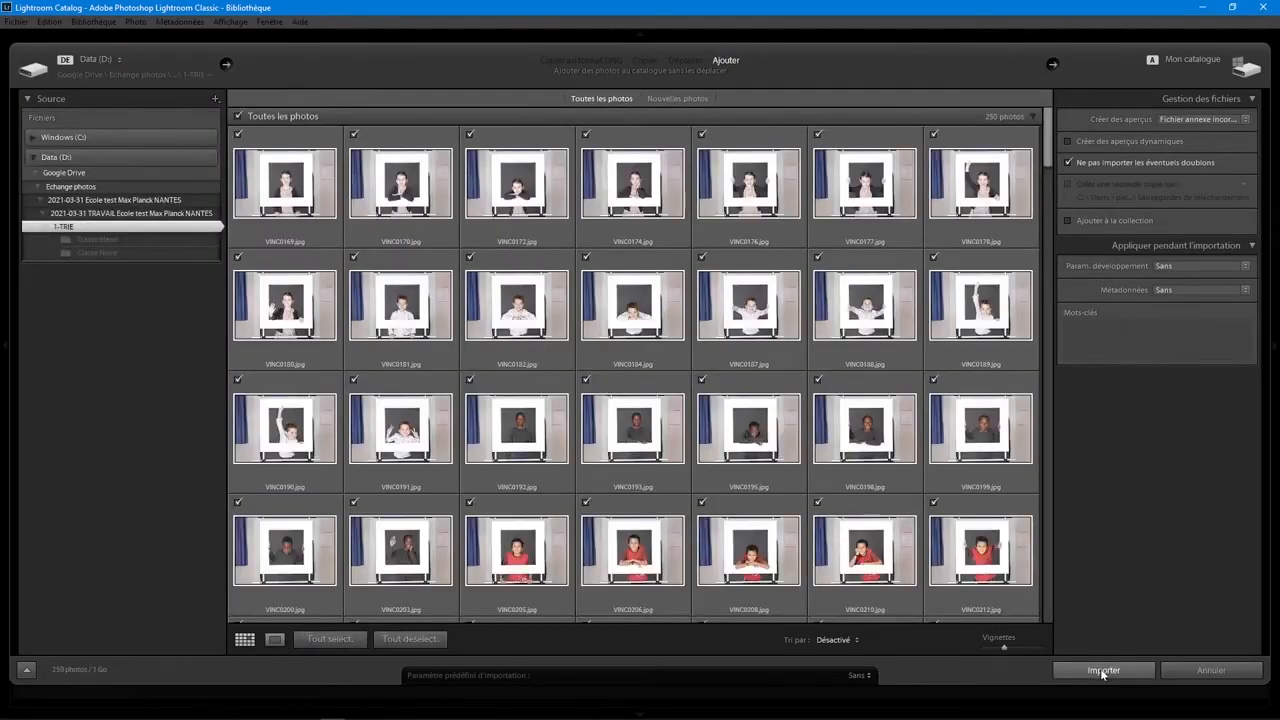
click(1103, 671)
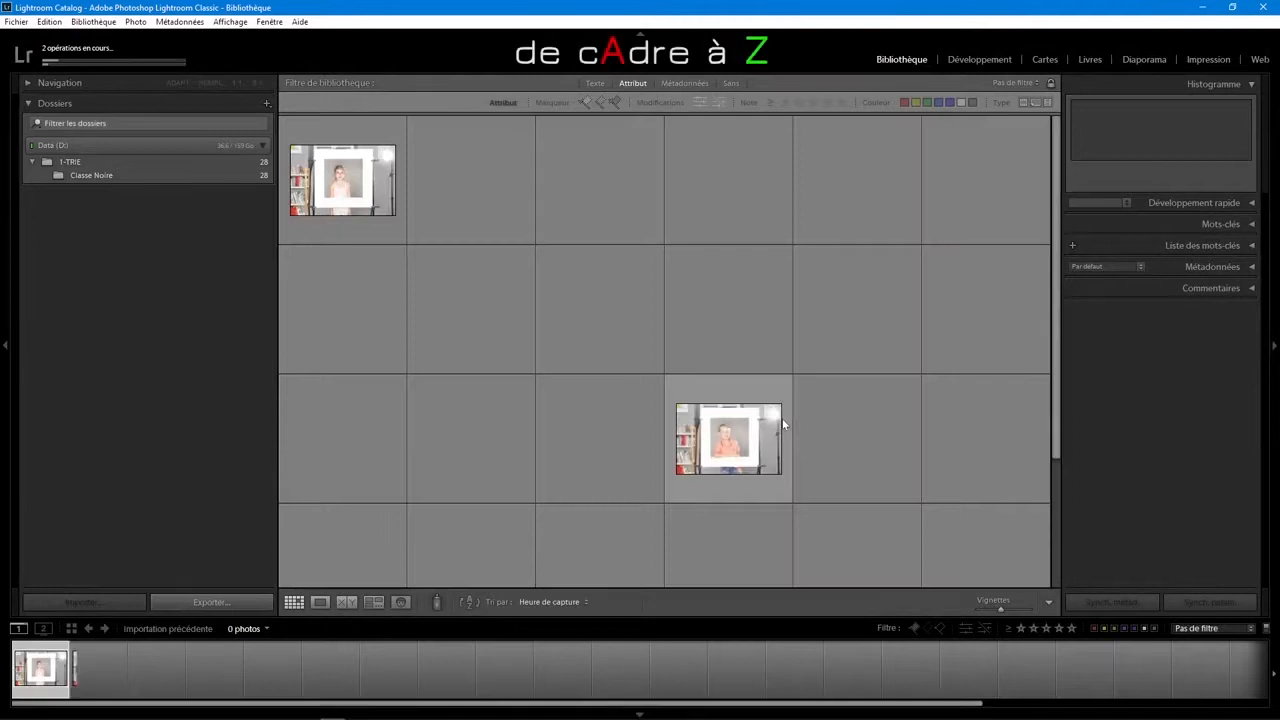
click(212, 162)
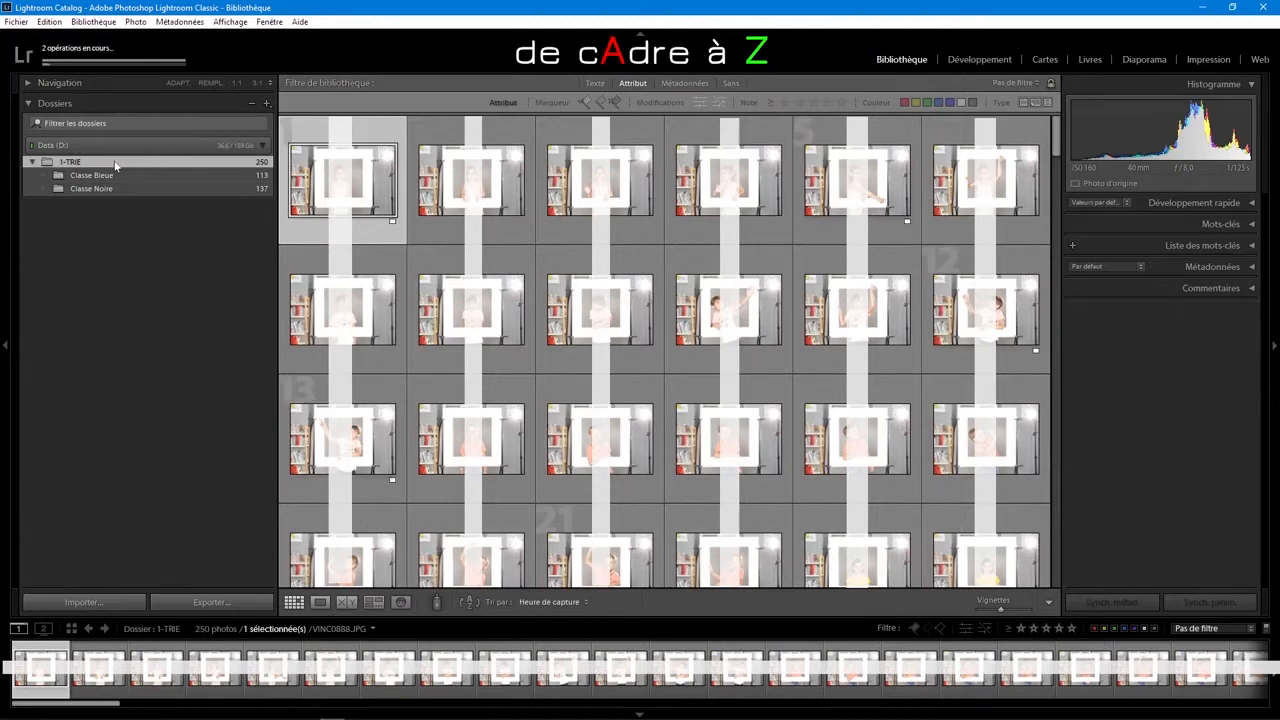
key(ctrl+a)
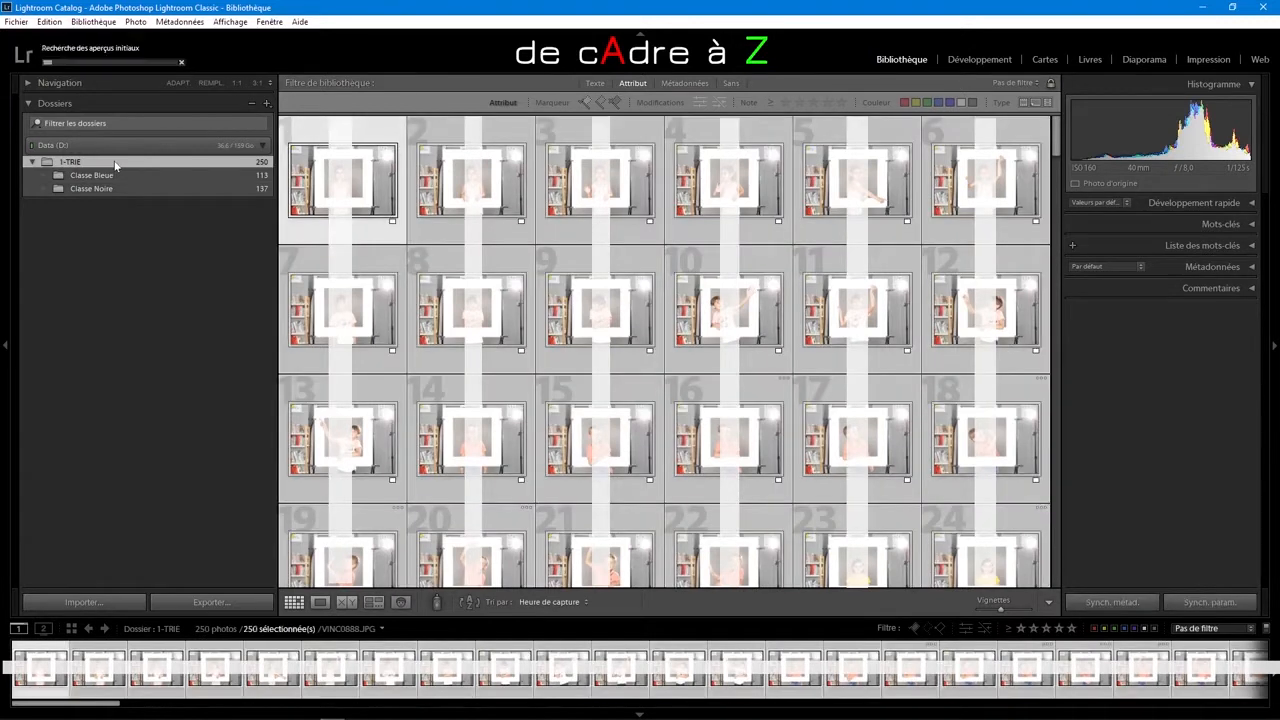
key(8)
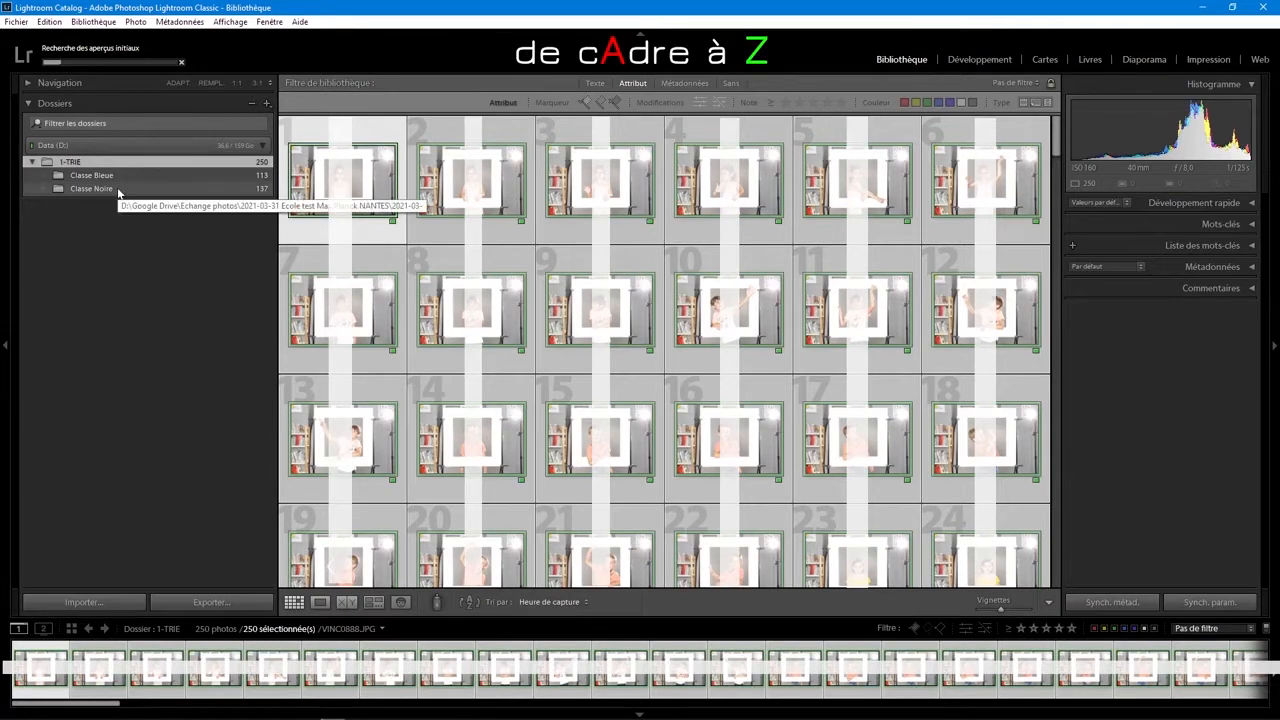
Step: Open the Classe Noire photos for developing and set a 1 x 1 crop ratio on the first photo
click(118, 191)
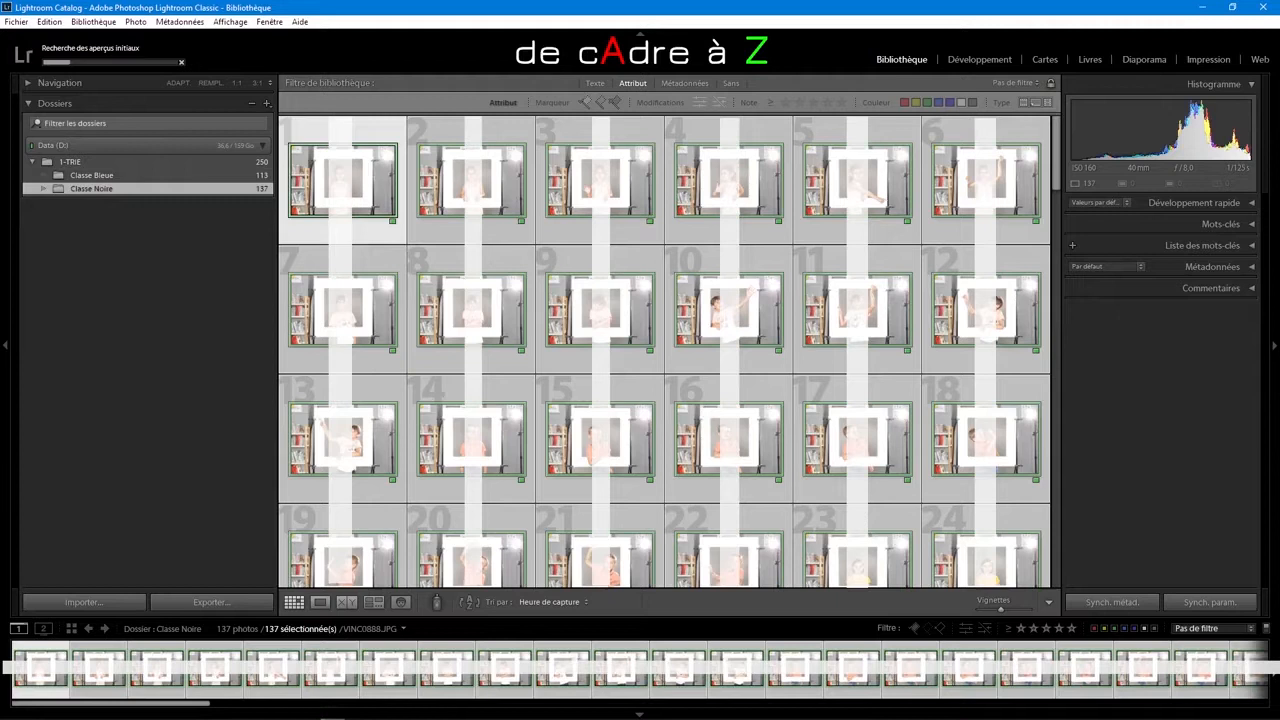
click(971, 59)
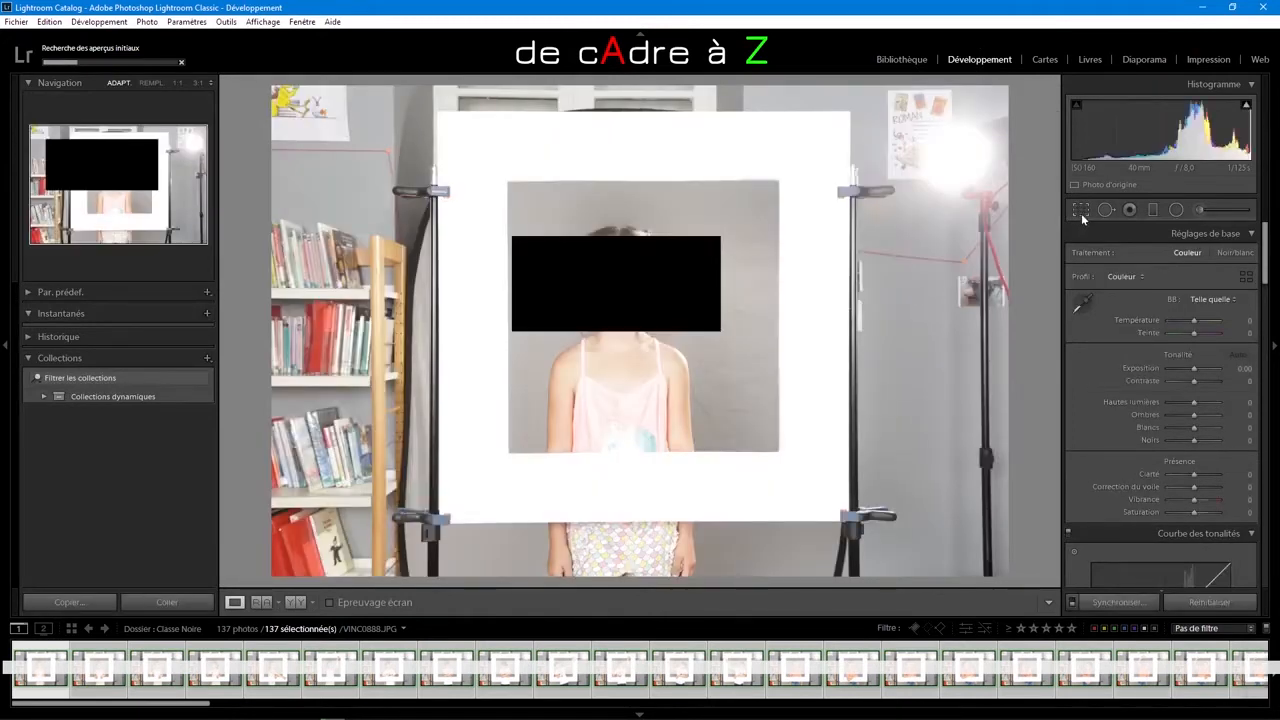
click(1081, 211)
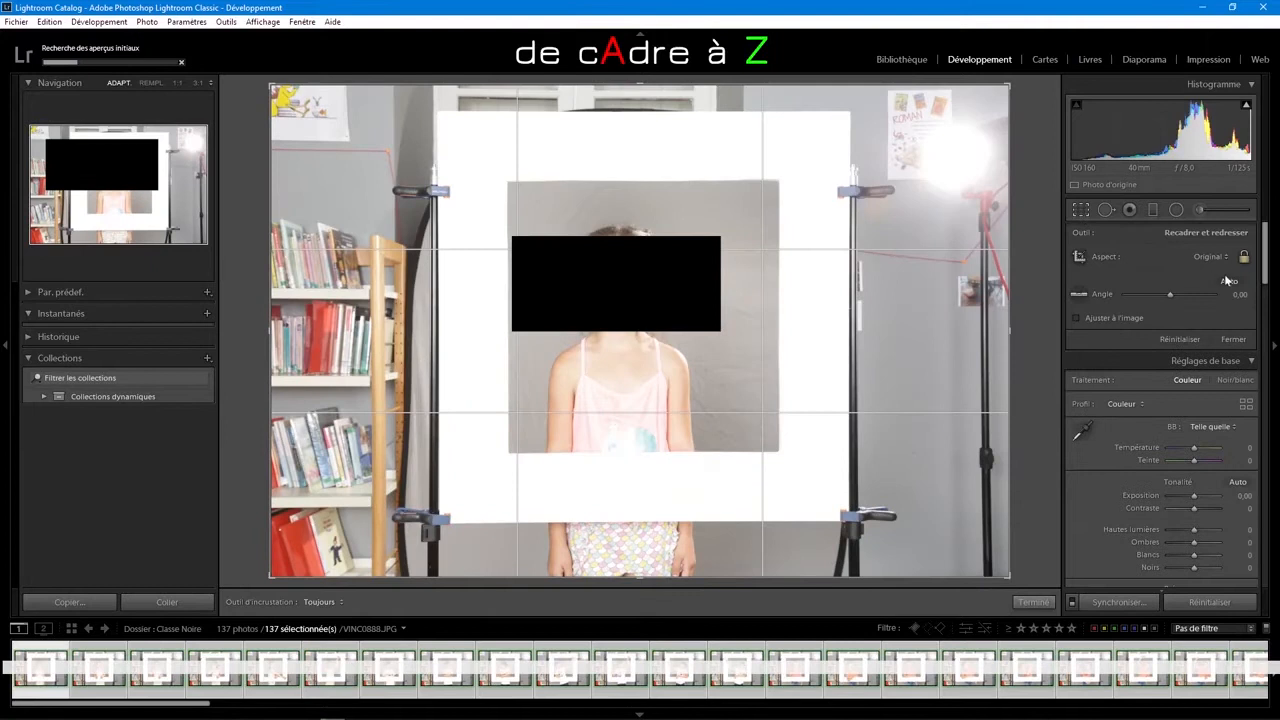
click(1227, 257)
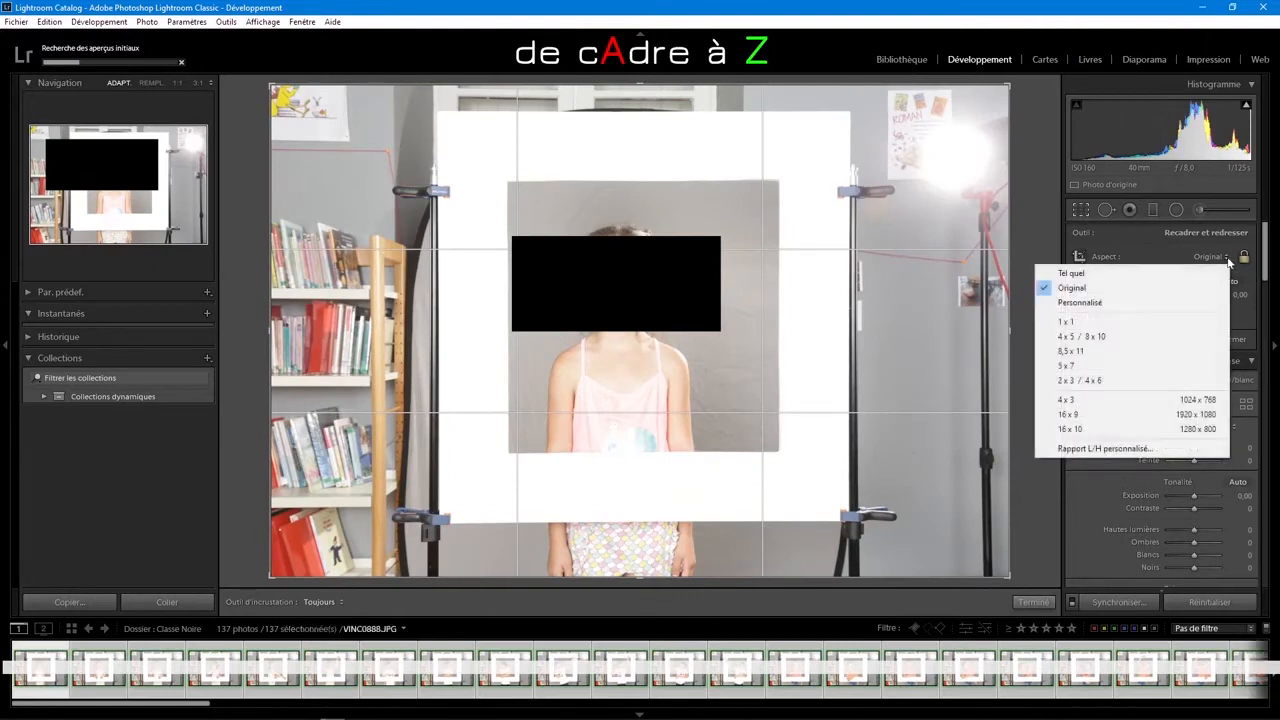
click(1177, 322)
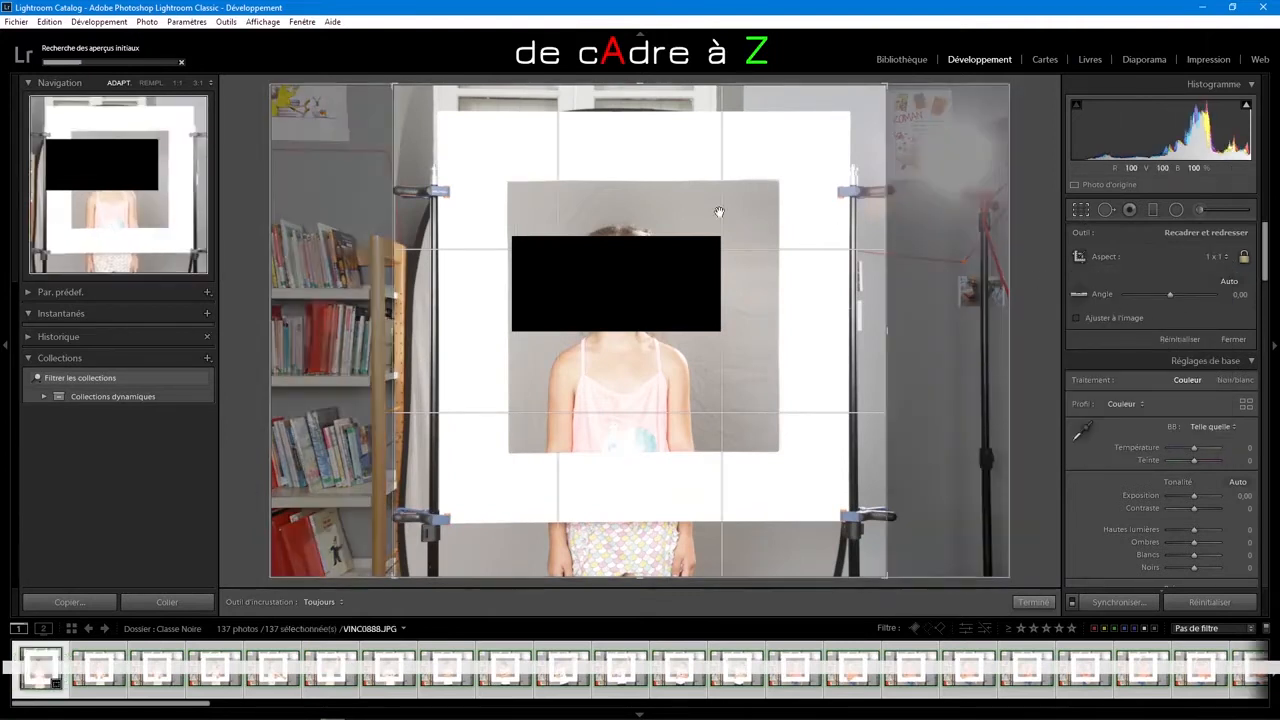
Step: Tighten the first Classe Noire photo's crop to lie inside the white frame and straighten it by 0.21
drag(396, 86, 417, 103)
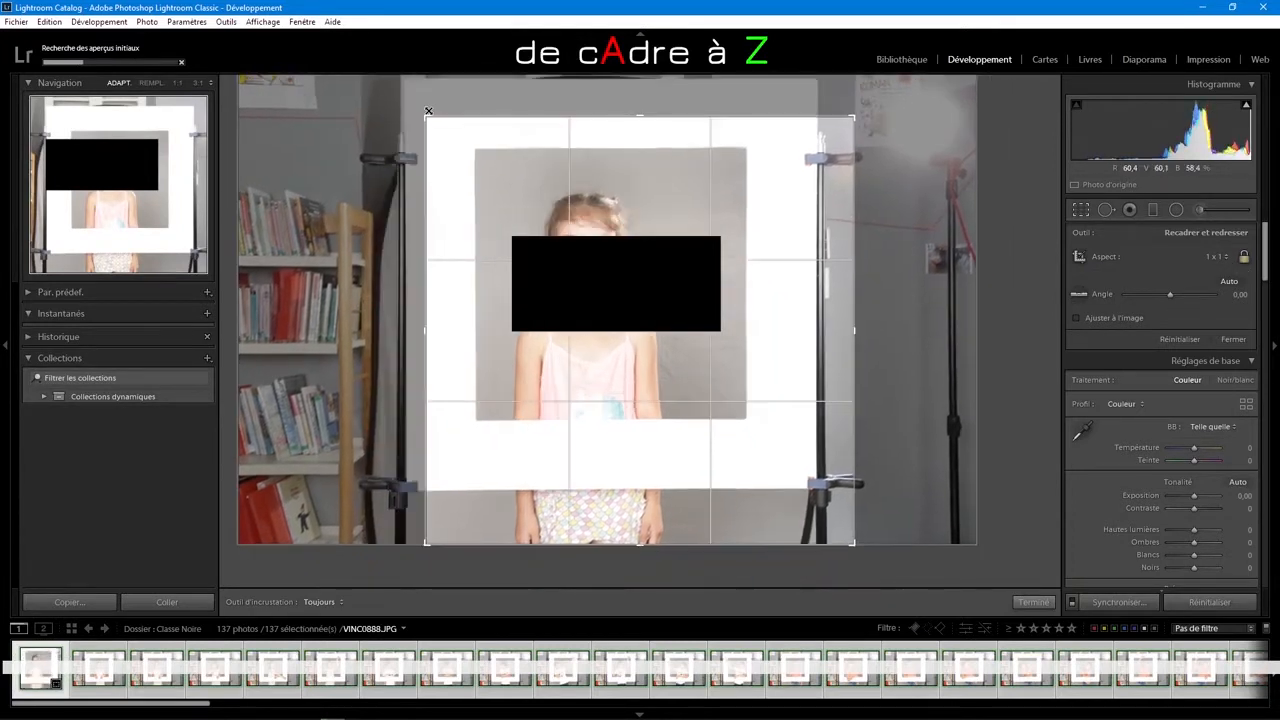
mouse_move(813, 505)
mouse_down()
mouse_move(798, 488)
mouse_move(831, 508)
mouse_up()
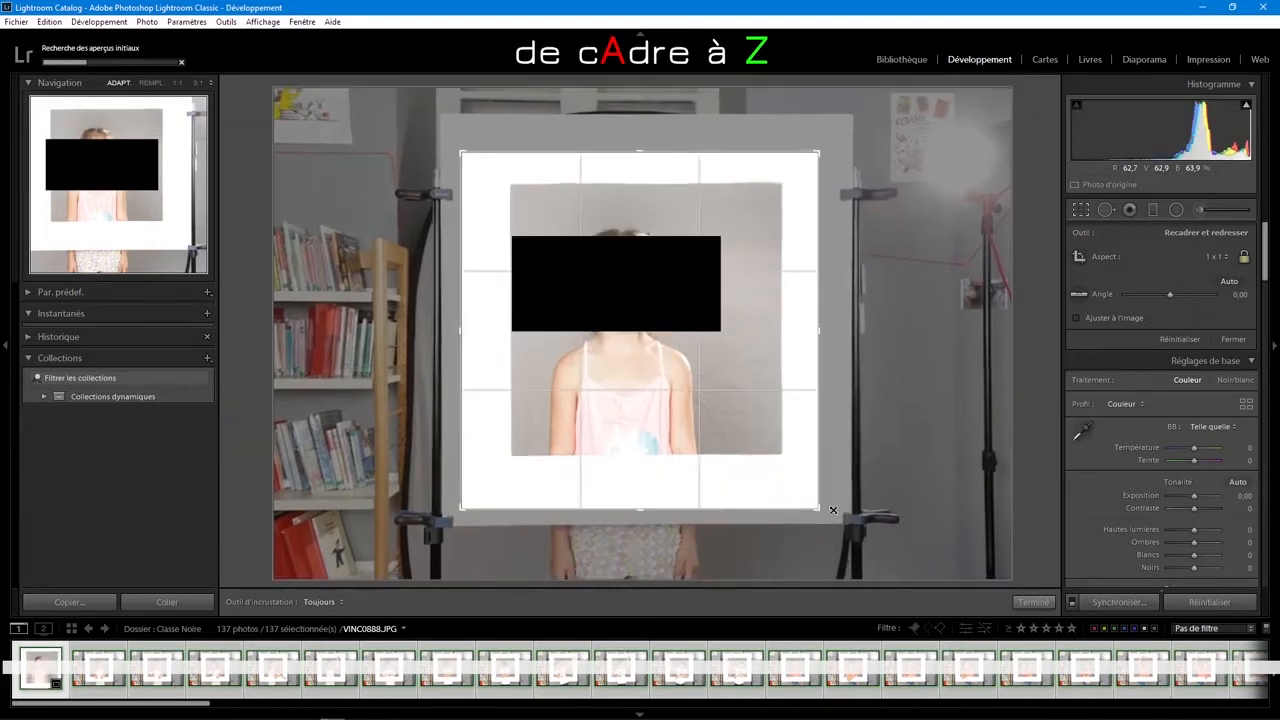
drag(740, 380, 732, 388)
drag(822, 145, 822, 146)
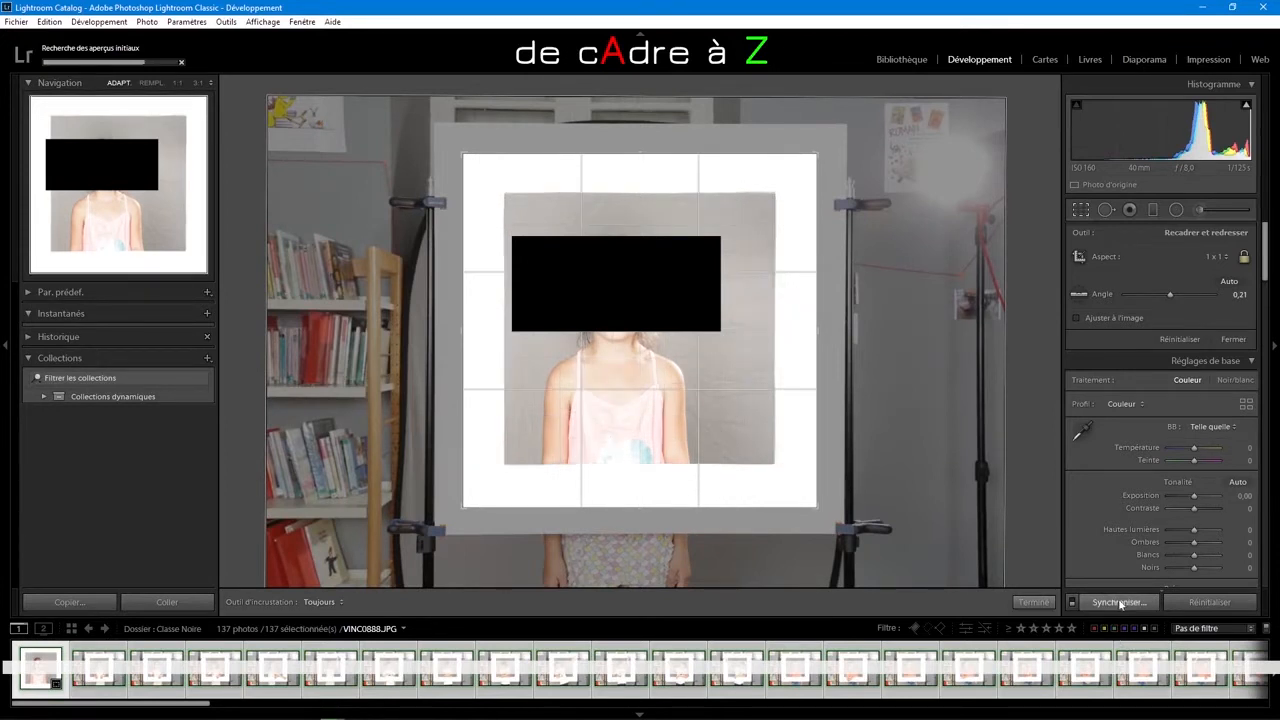
Step: Synchronise the crop, straightening angle and aspect ratio across all Classe Noire photos, and check the cropped thumbnails in the library
click(1120, 602)
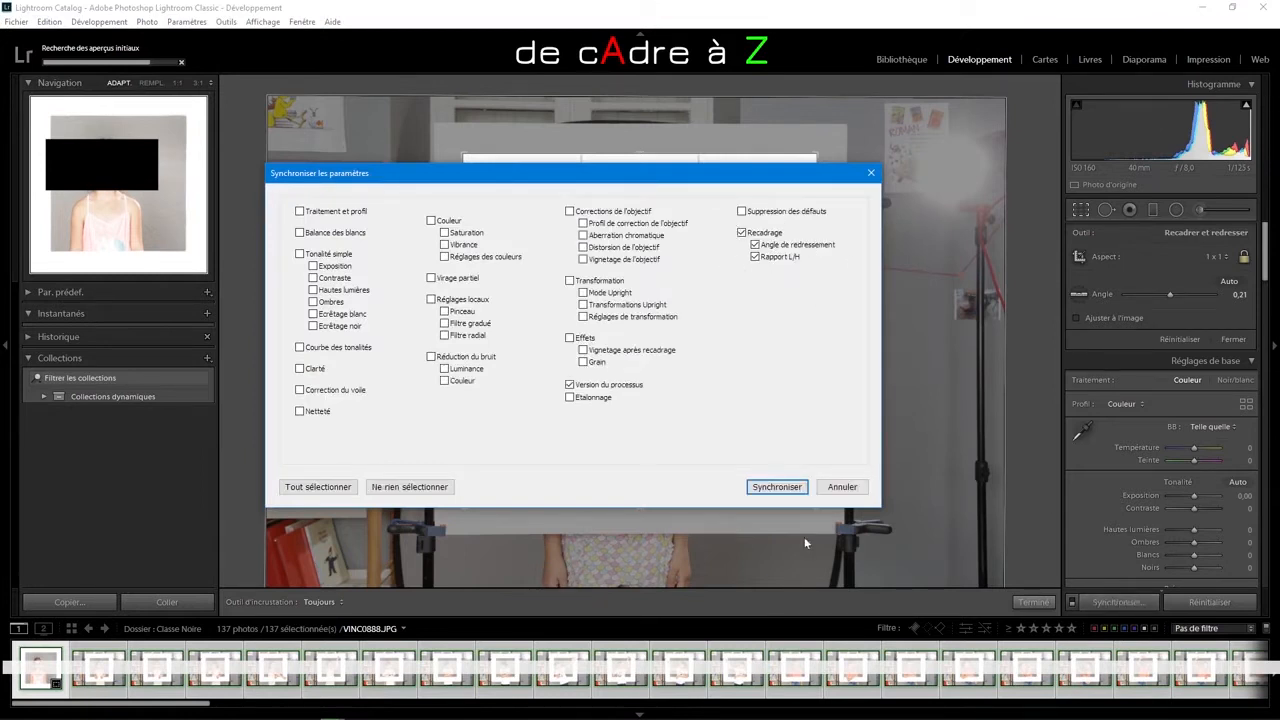
click(778, 488)
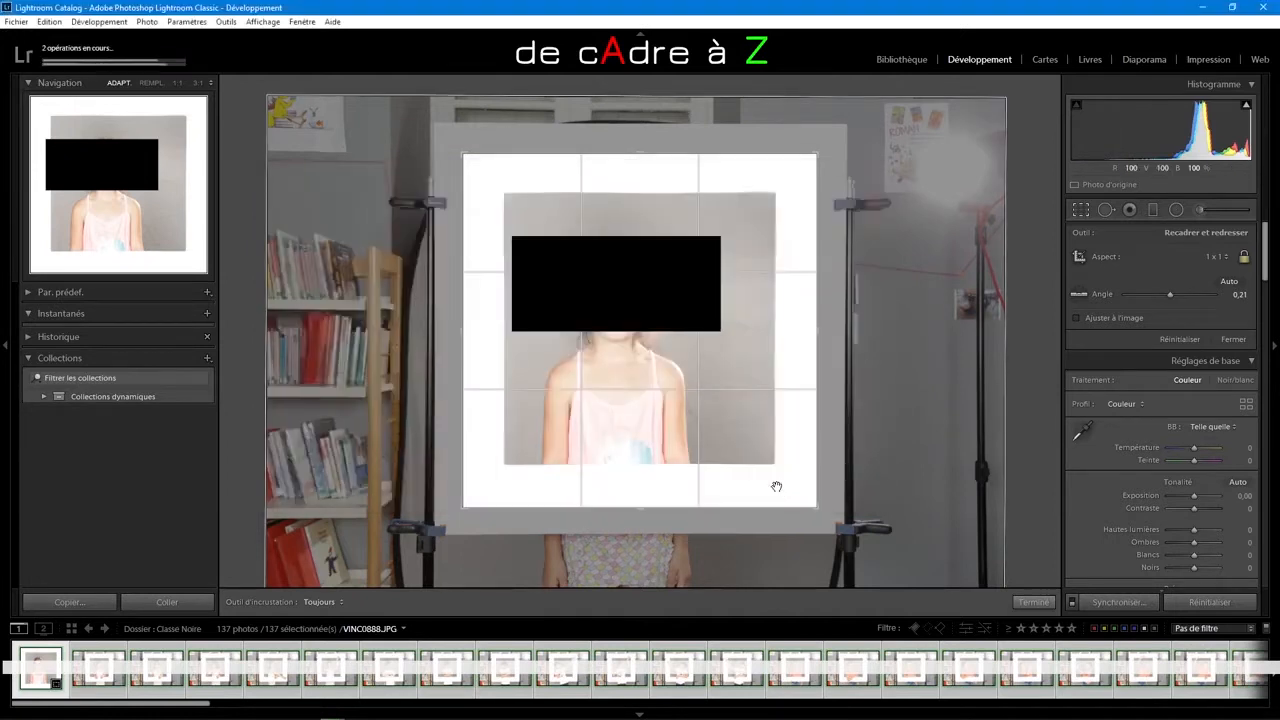
click(901, 59)
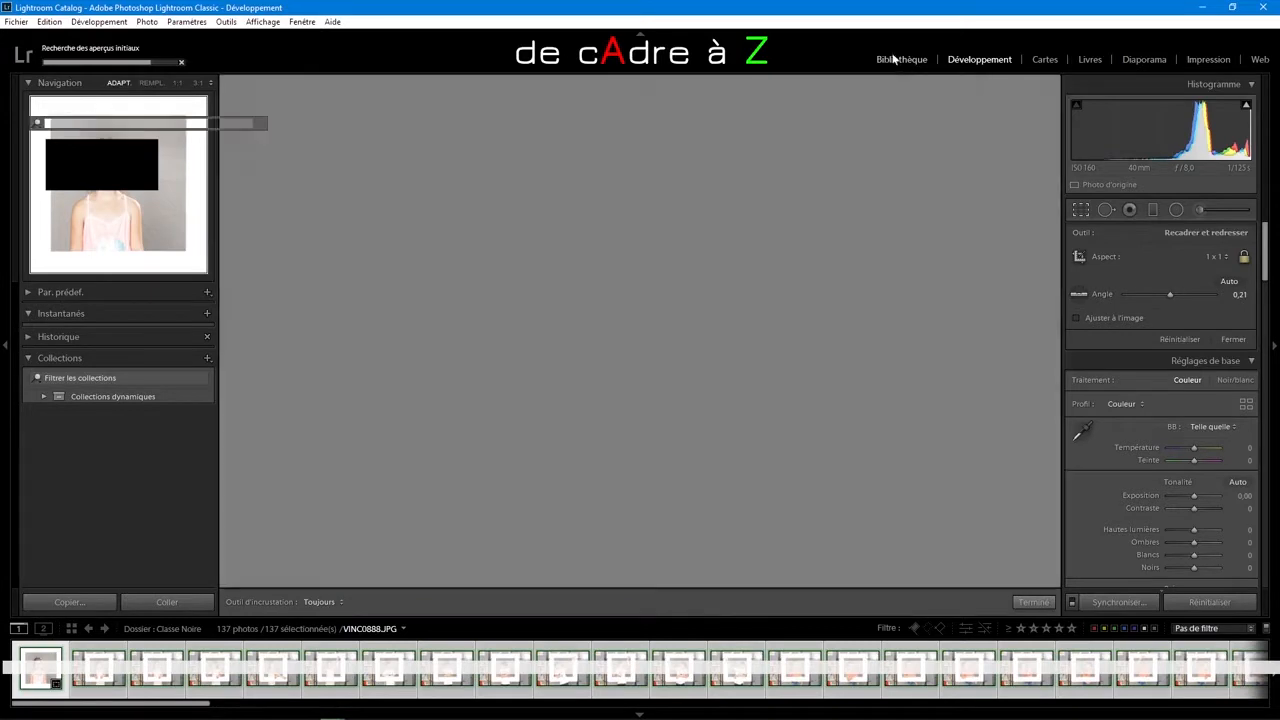
drag(1057, 178, 1060, 552)
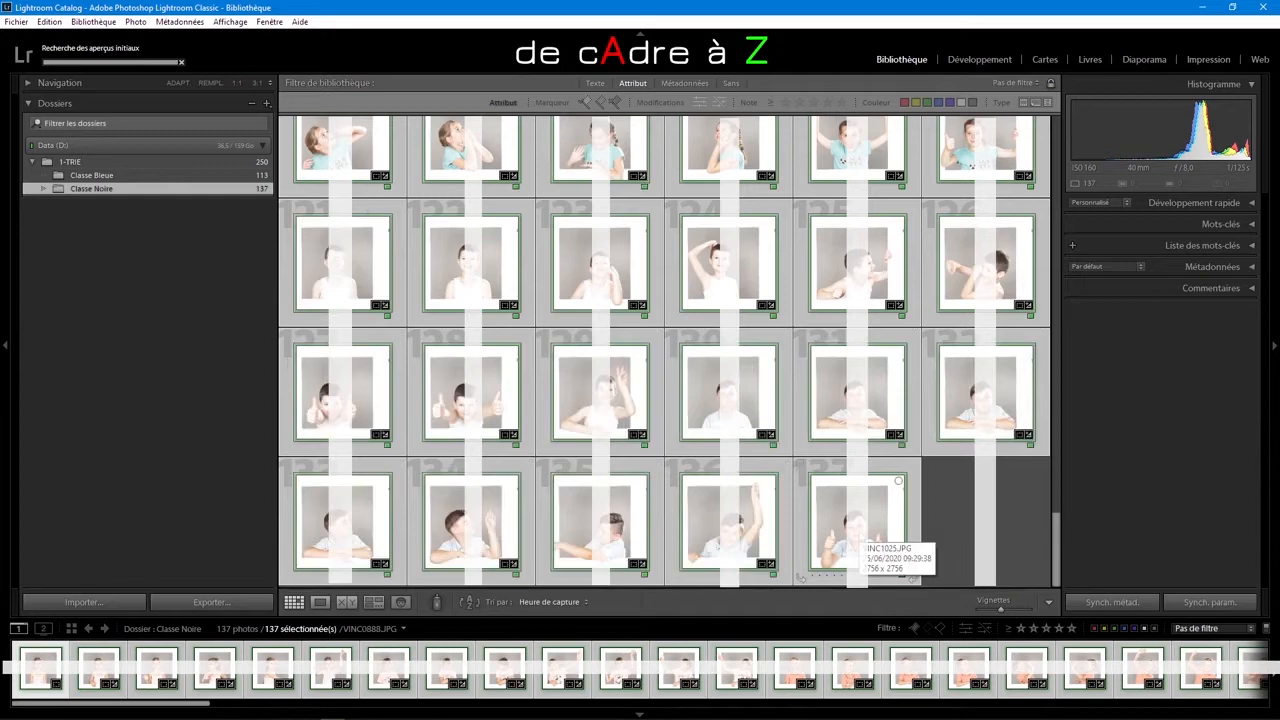
Step: Select all Classe Bleue photos for developing and set a 1 x 1 crop ratio on the first one
click(135, 177)
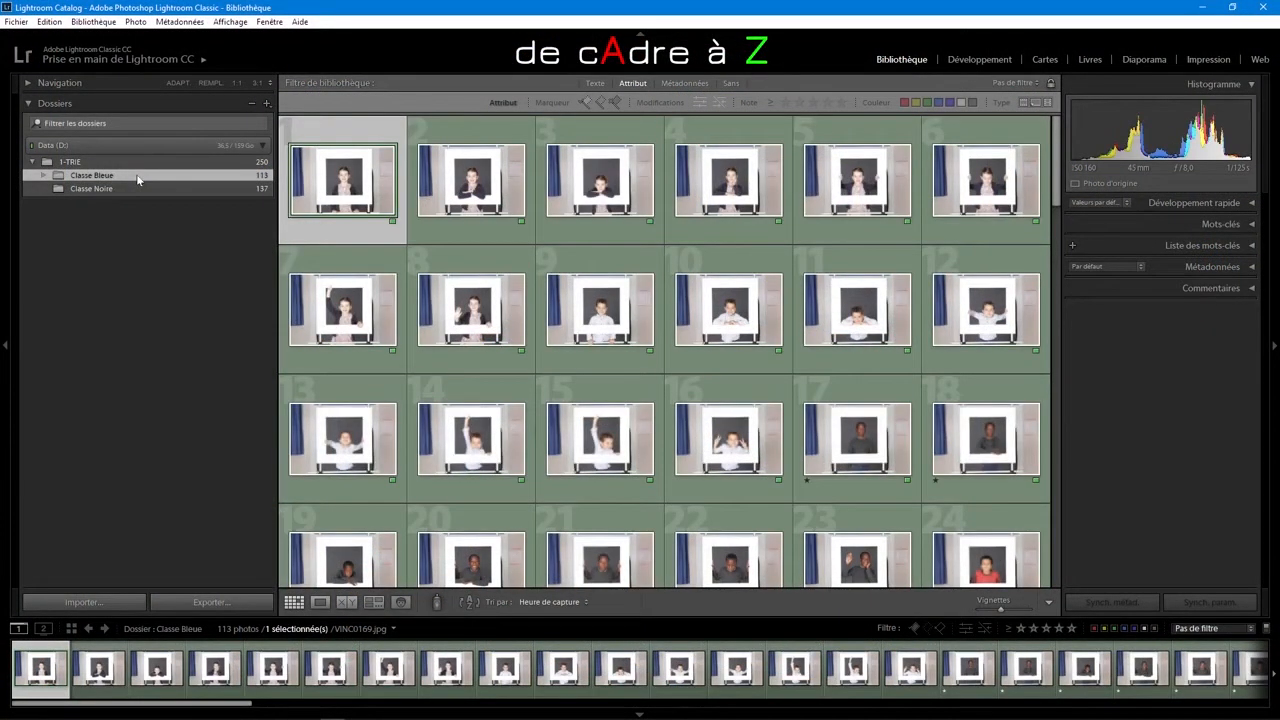
key(ctrl+a)
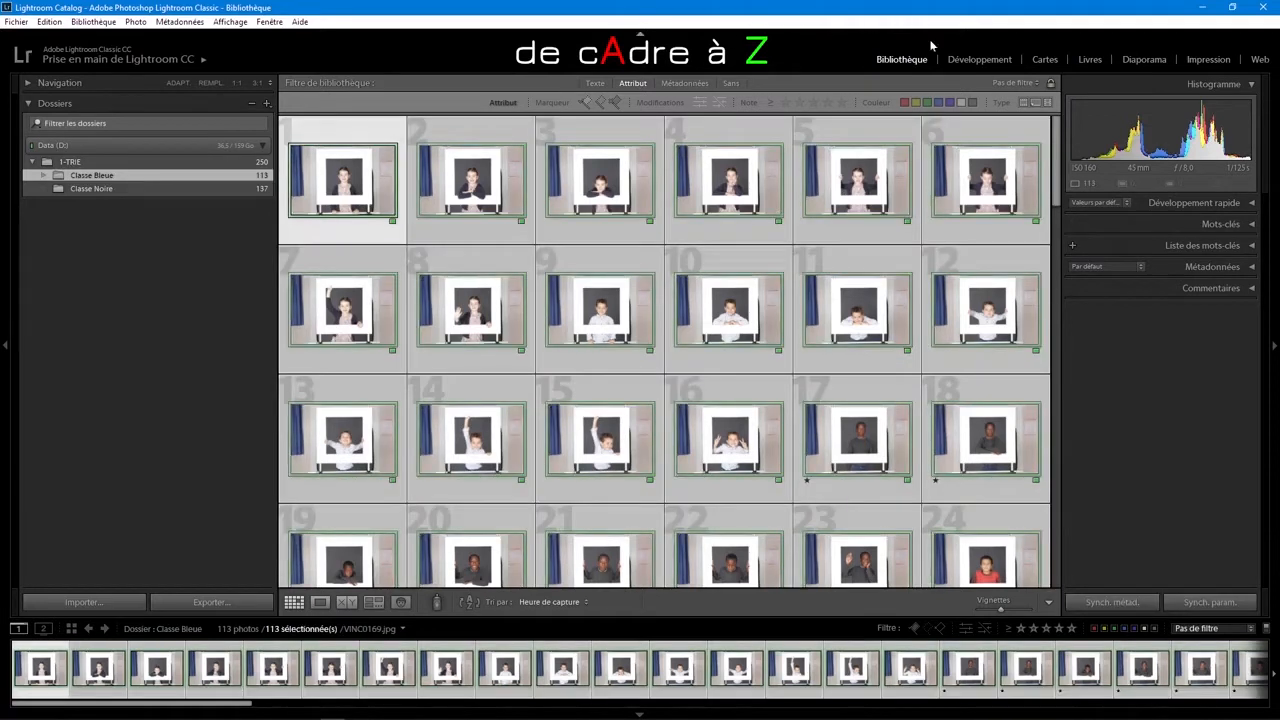
click(979, 59)
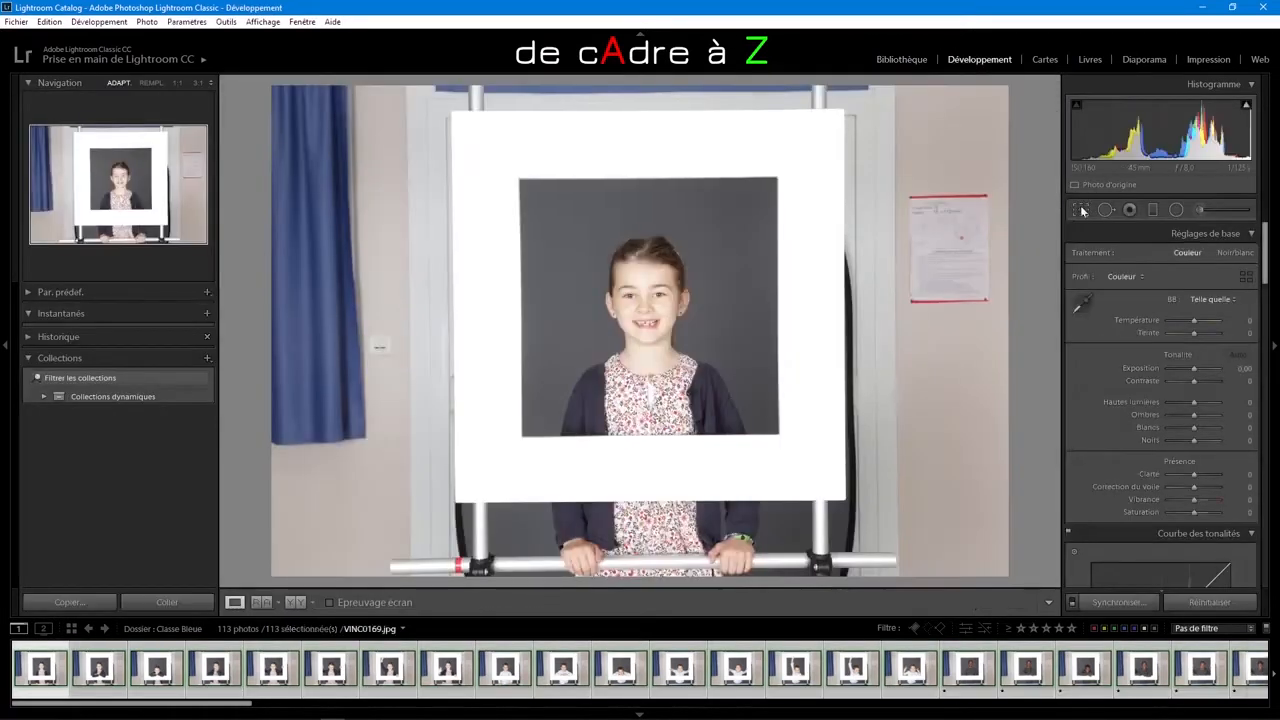
click(1081, 210)
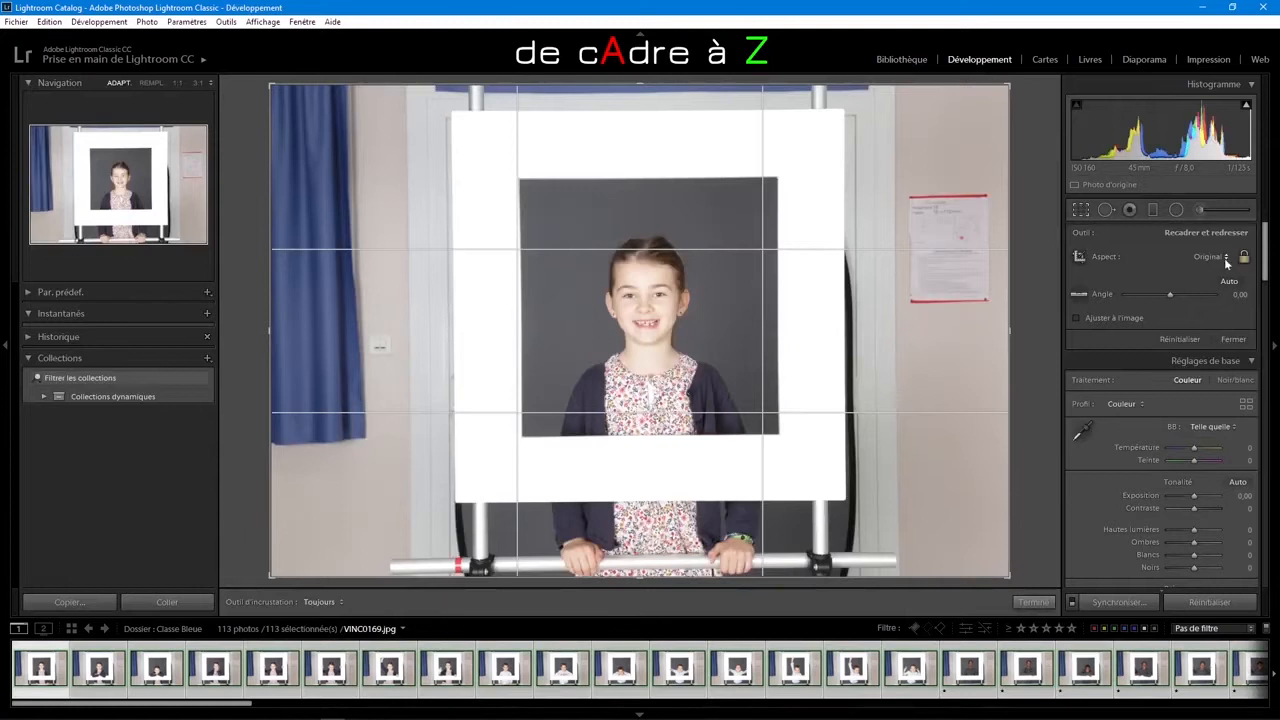
click(1226, 258)
click(1160, 321)
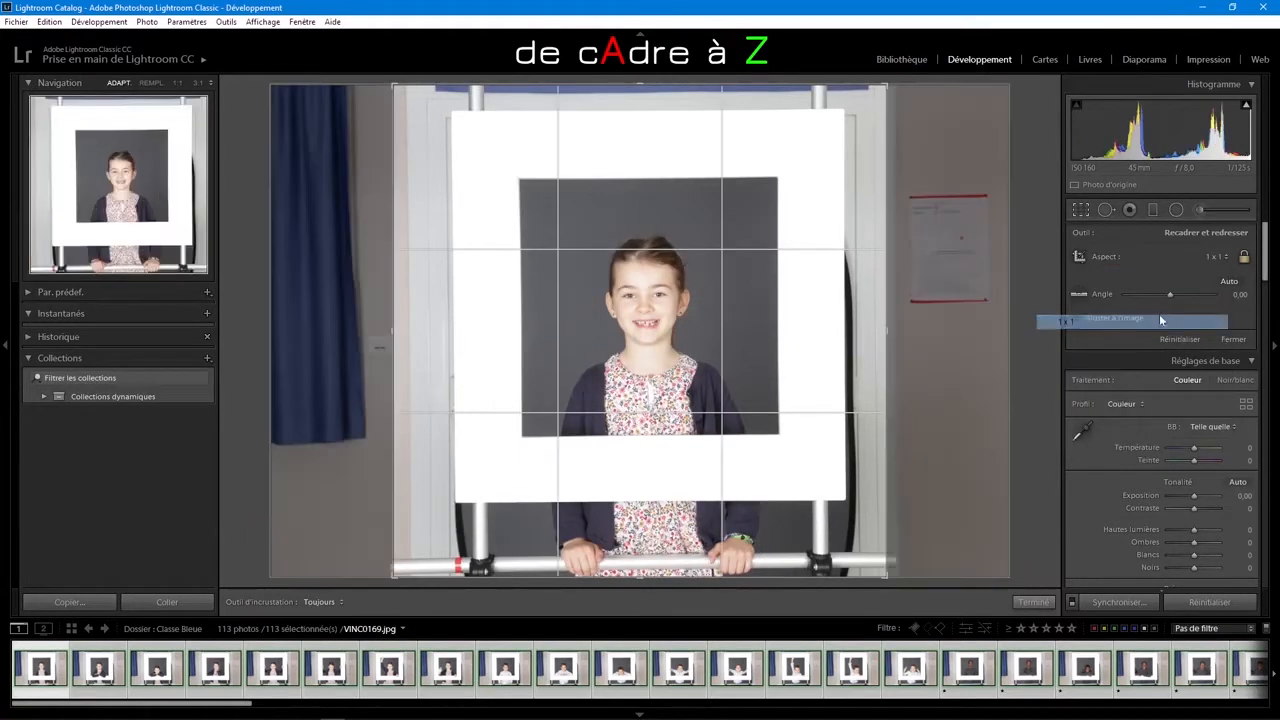
Step: Fit the first Classe Bleue photo's crop inside the white frame, centre it and straighten it by 0.52
drag(393, 85, 427, 108)
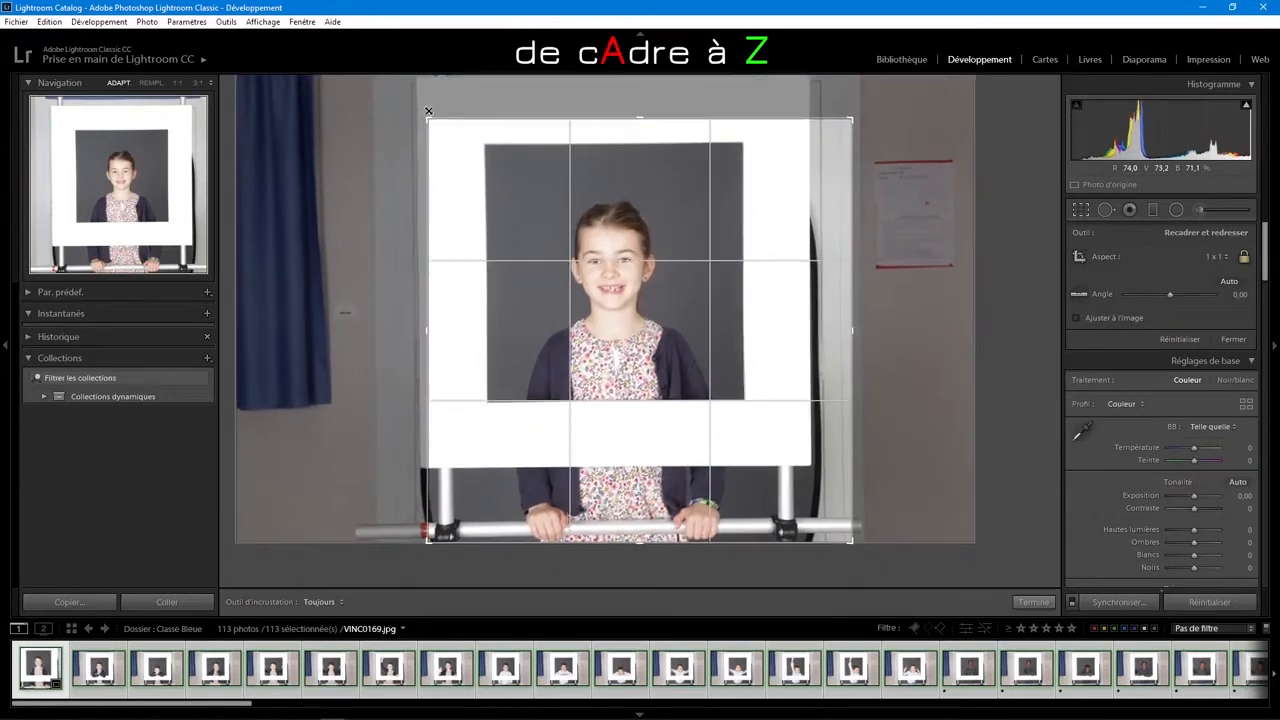
drag(850, 543, 812, 514)
drag(702, 319, 693, 341)
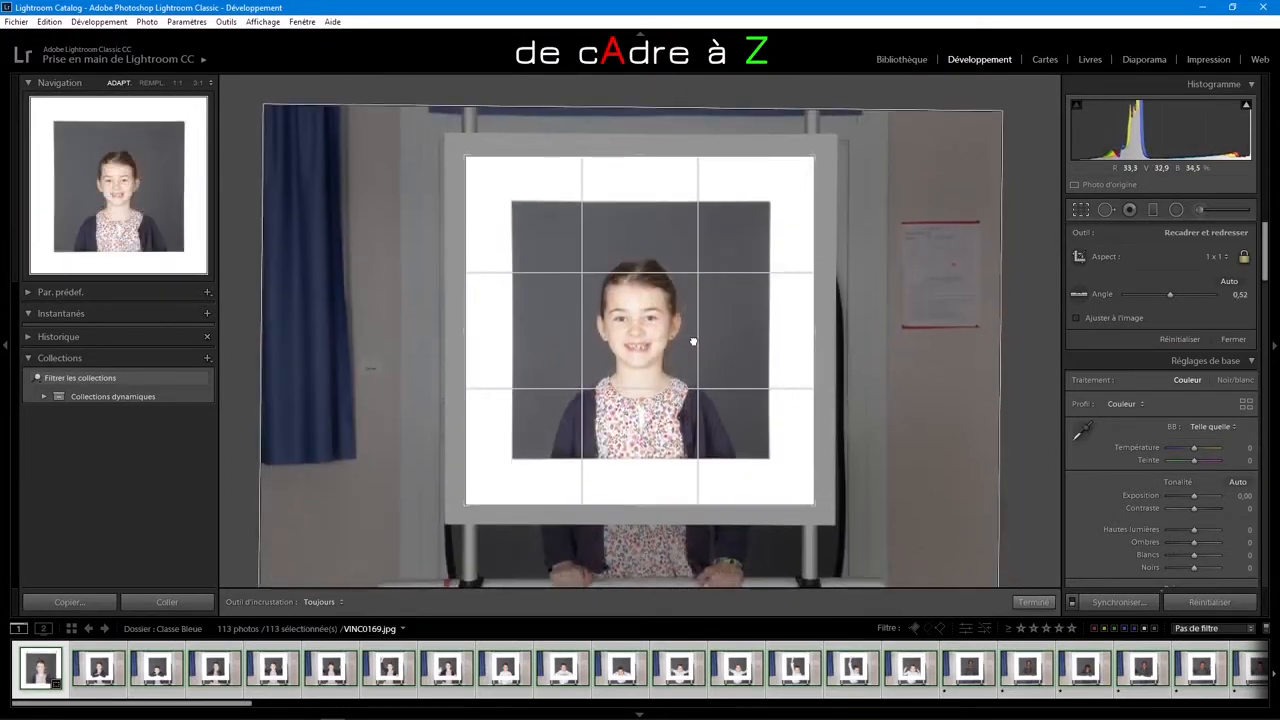
Step: Synchronise the cropping settings across all selected Classe Bleue photos and review the cropped thumbnails in the library
click(1119, 602)
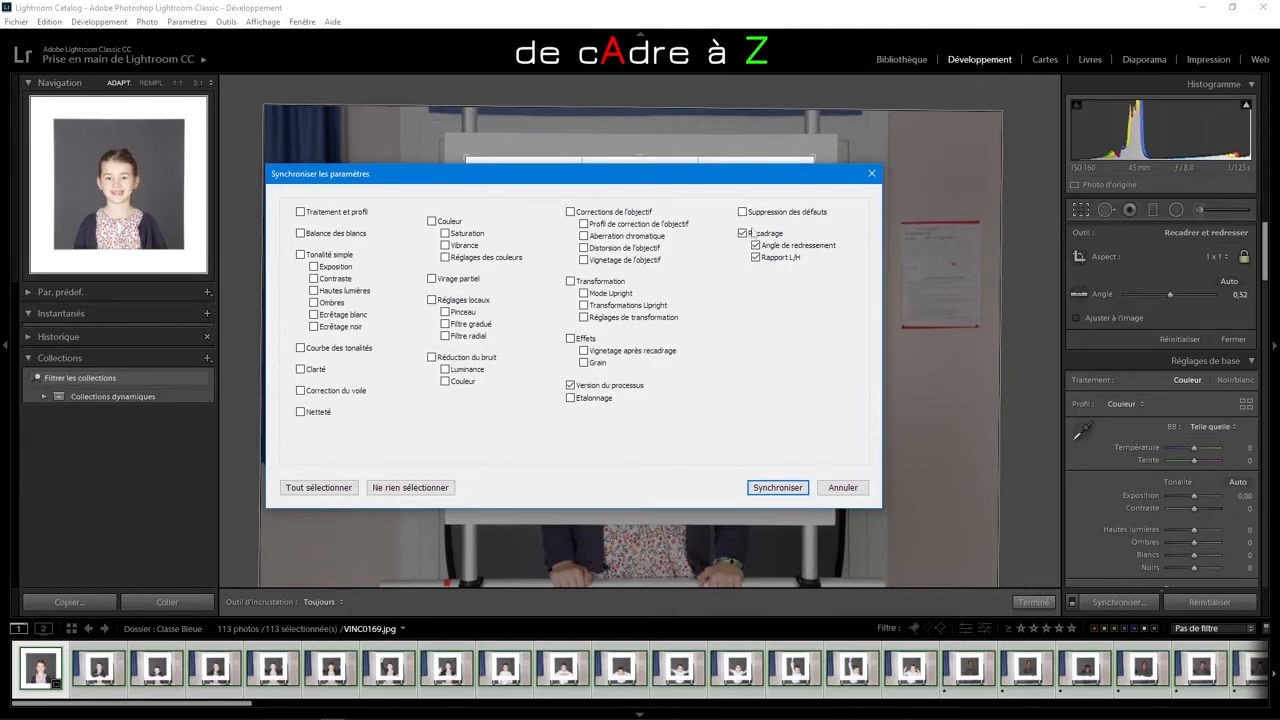
click(777, 488)
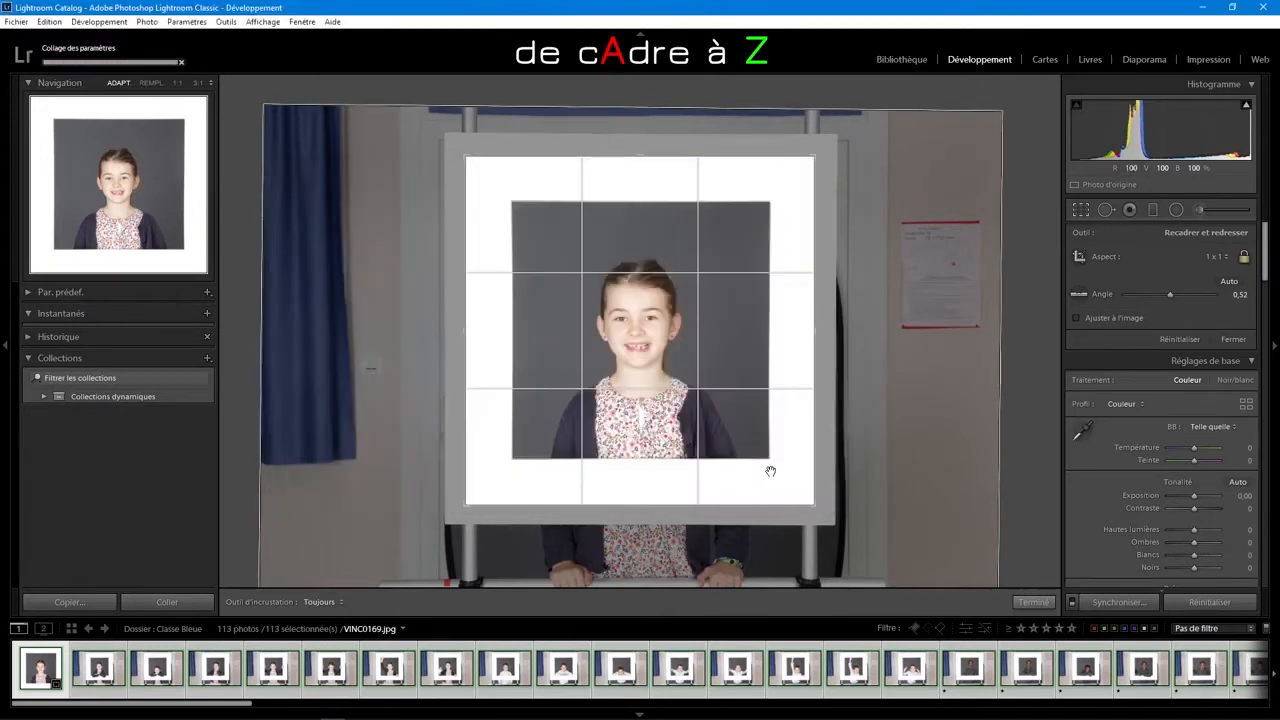
click(902, 59)
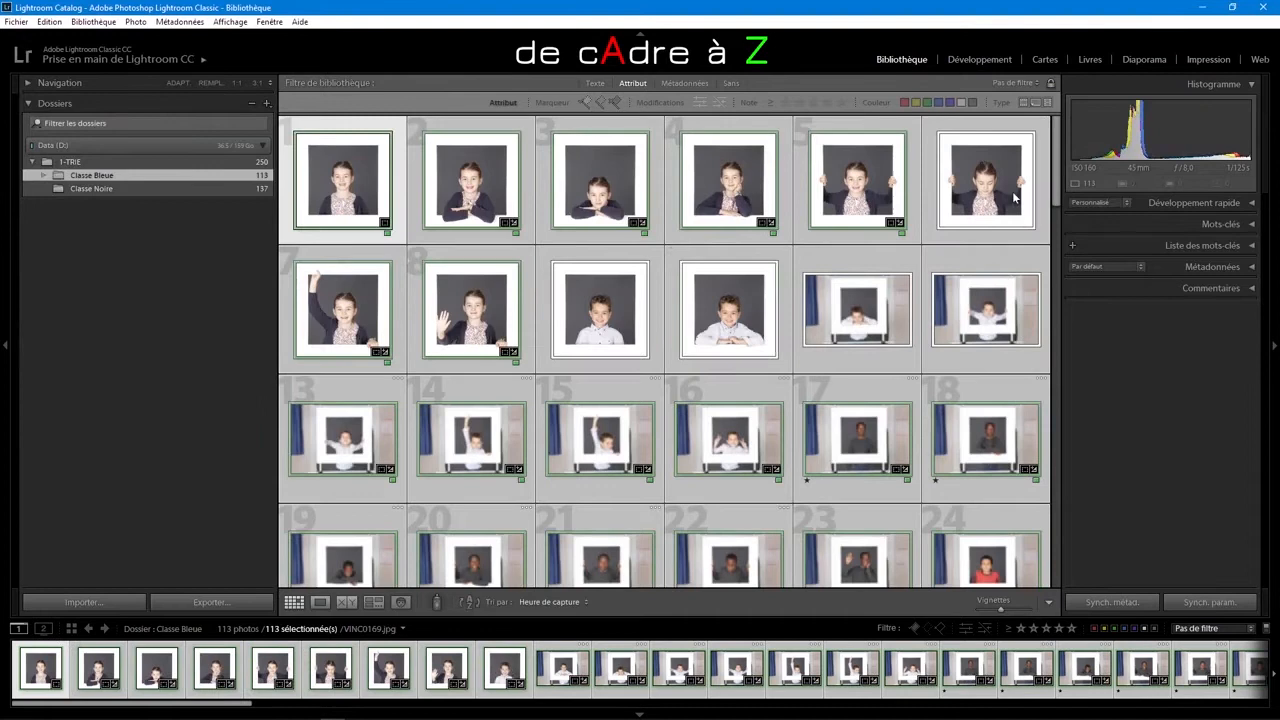
scroll(1058, 250, down, 3)
drag(1058, 250, 1052, 524)
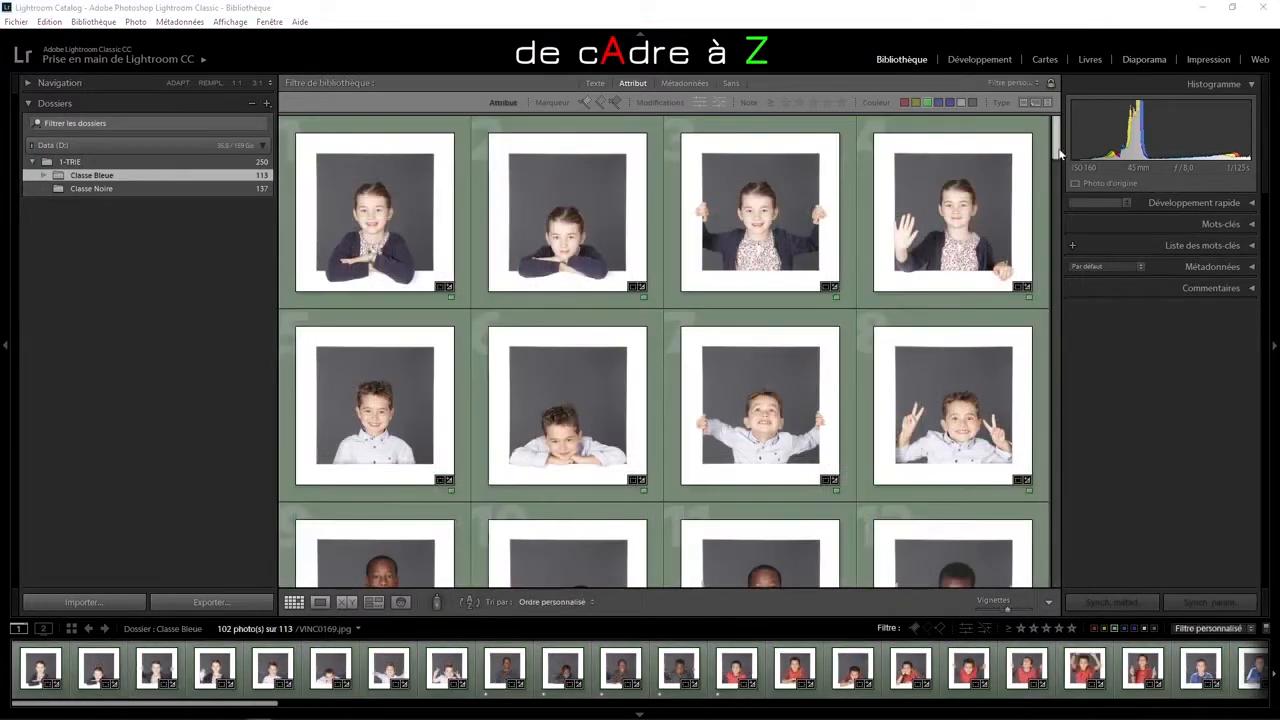
Step: Lay out the filtered Classe Bleue photos for printing with the CADRE Quatro template
mouse_move(1056, 140)
mouse_down()
mouse_move(1056, 172)
mouse_move(1056, 140)
mouse_up()
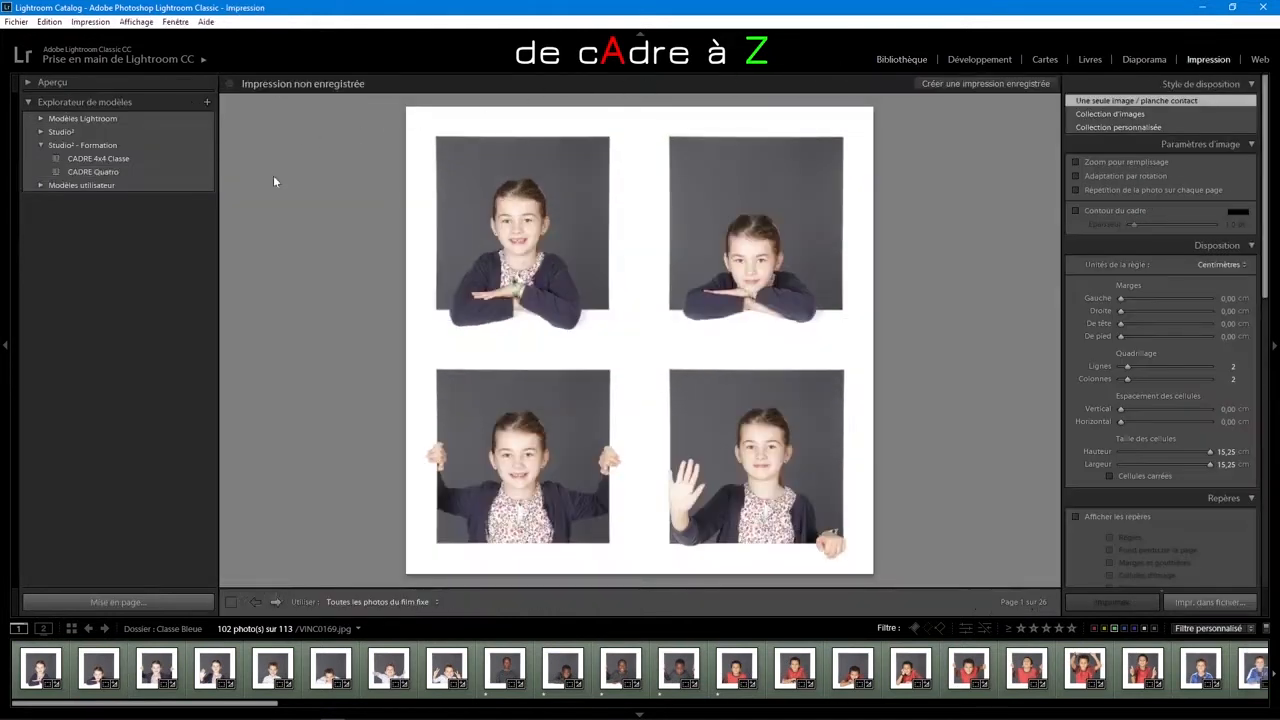
click(102, 171)
click(104, 159)
click(97, 172)
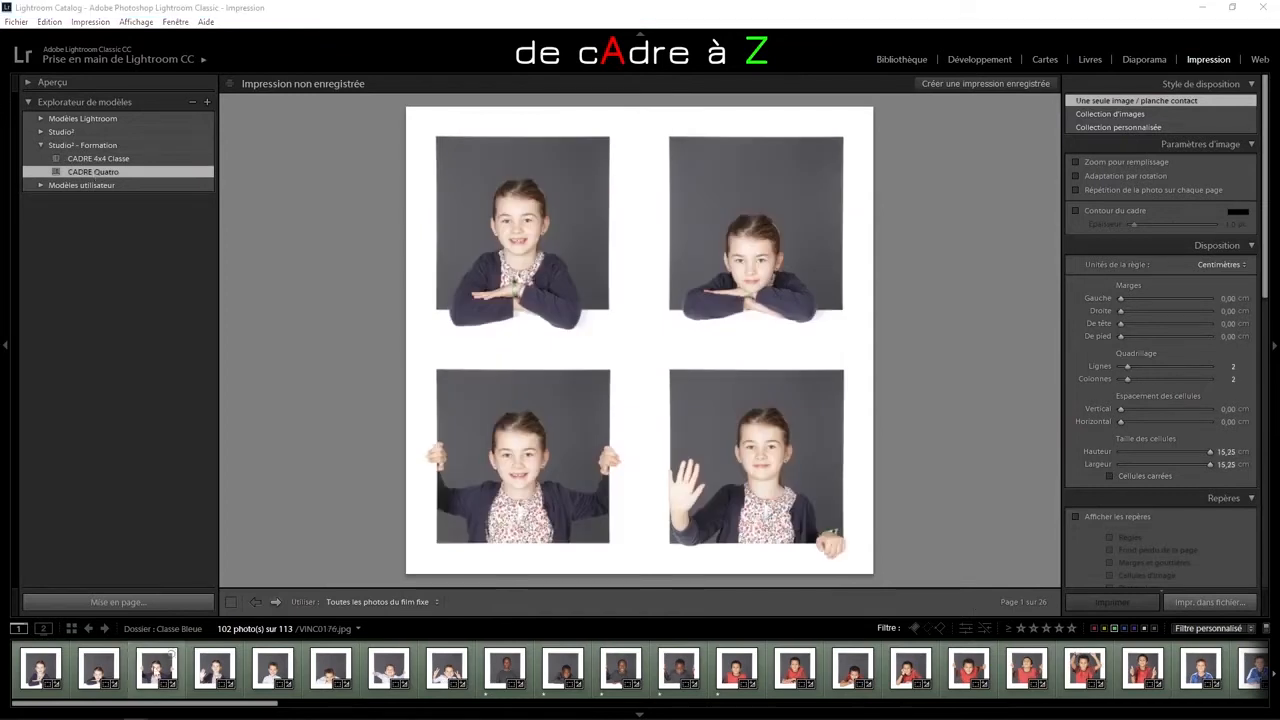
Step: Reorder the first page's photos by moving the third to second and the fourth to third, and swap the second page's middle two
drag(157, 668, 96, 667)
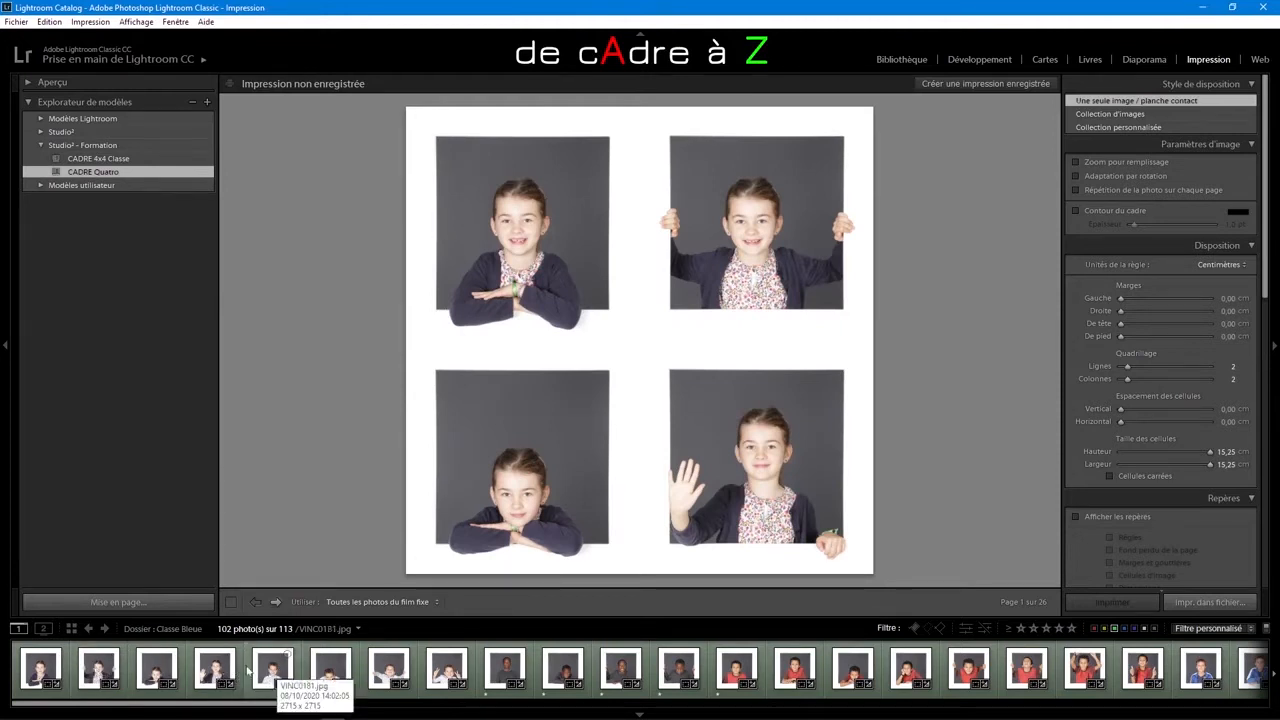
drag(208, 670, 150, 668)
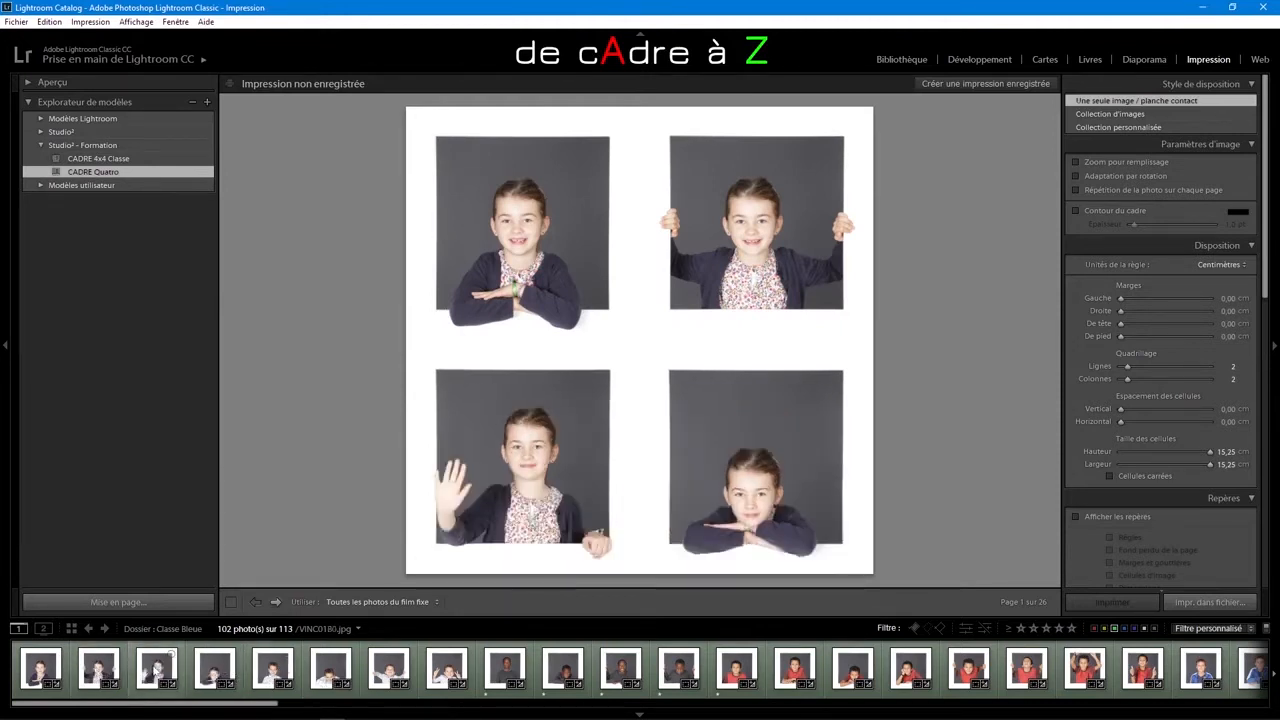
click(274, 601)
drag(387, 668, 331, 669)
Step: On the third page, swap the last two photos and move the one with both hands on the frame to second place
scroll(273, 668, down, 1)
click(275, 602)
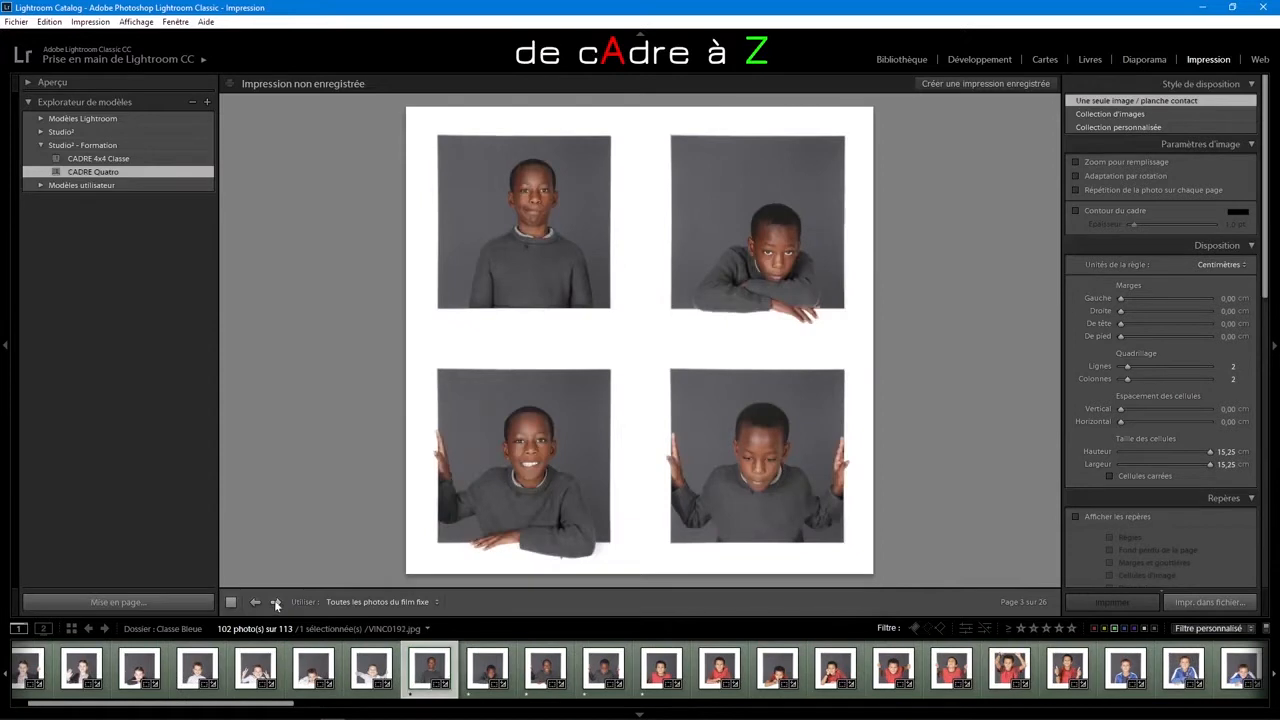
drag(545, 676, 544, 670)
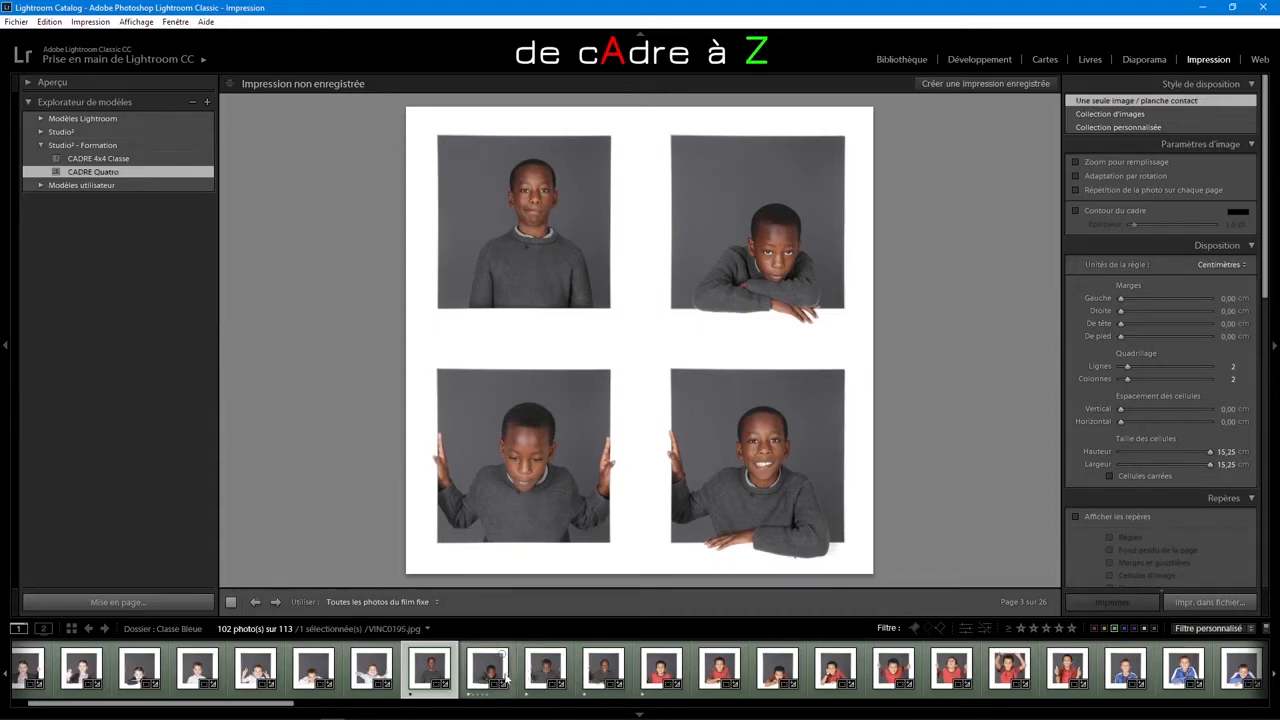
drag(540, 676, 487, 676)
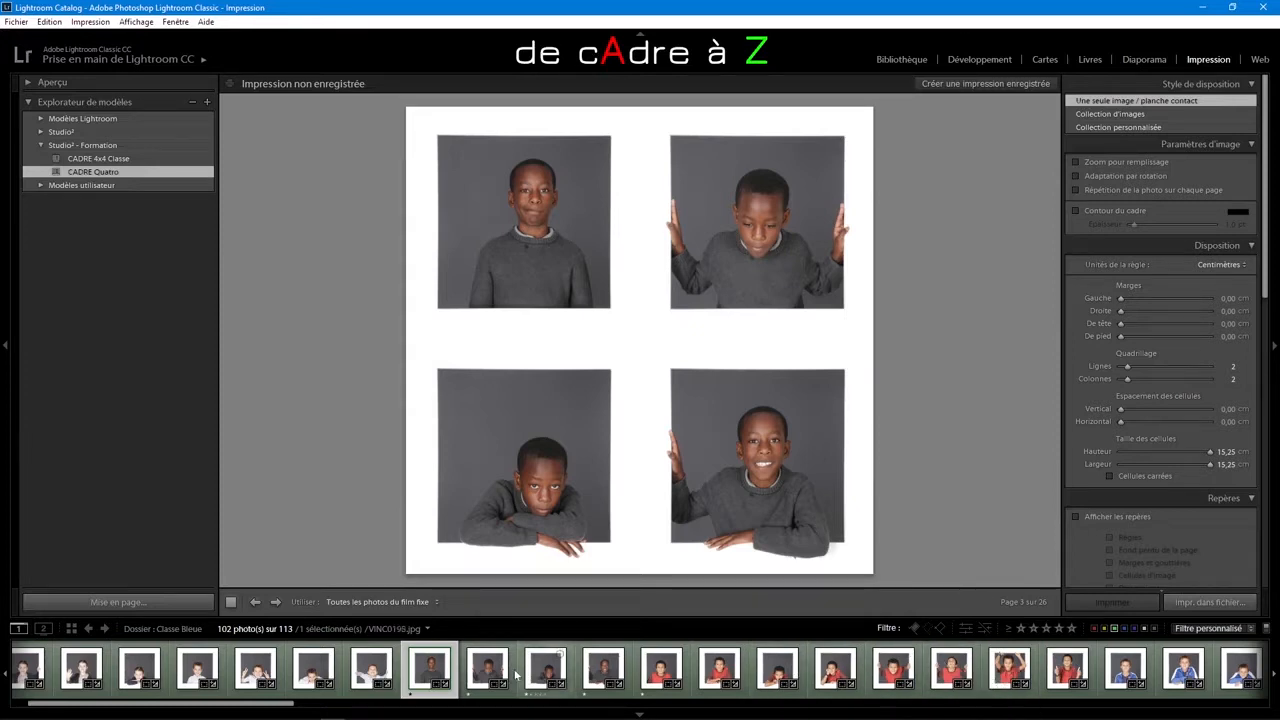
Step: Filter the Classe Bleue folder to its one-star rated photos and lay them out for printing in a 4 by 4 grid
drag(251, 704, 540, 710)
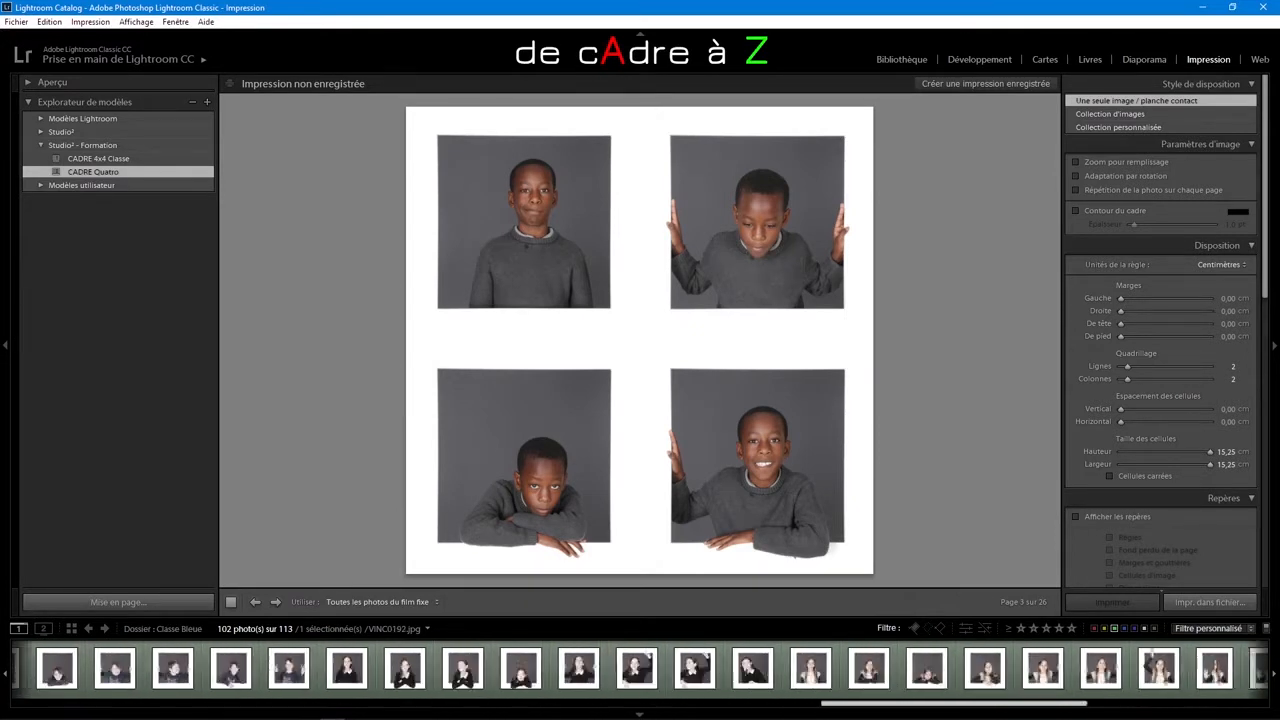
key(g)
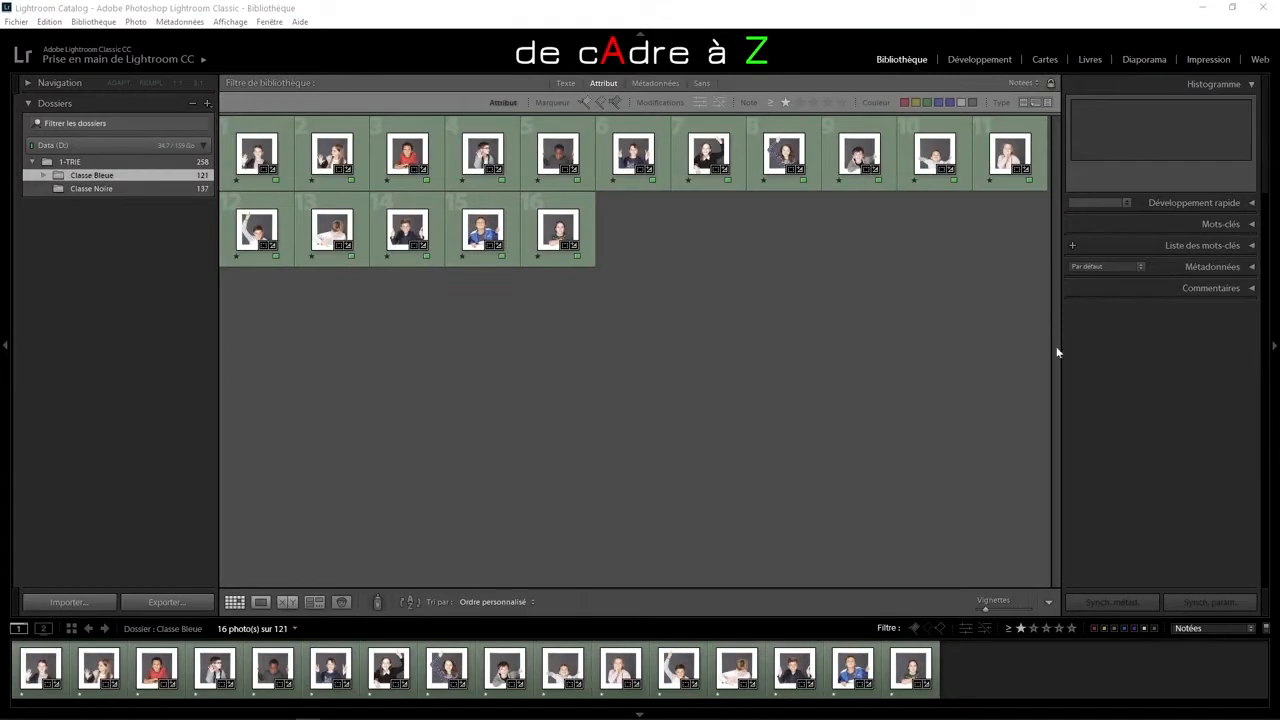
click(1205, 62)
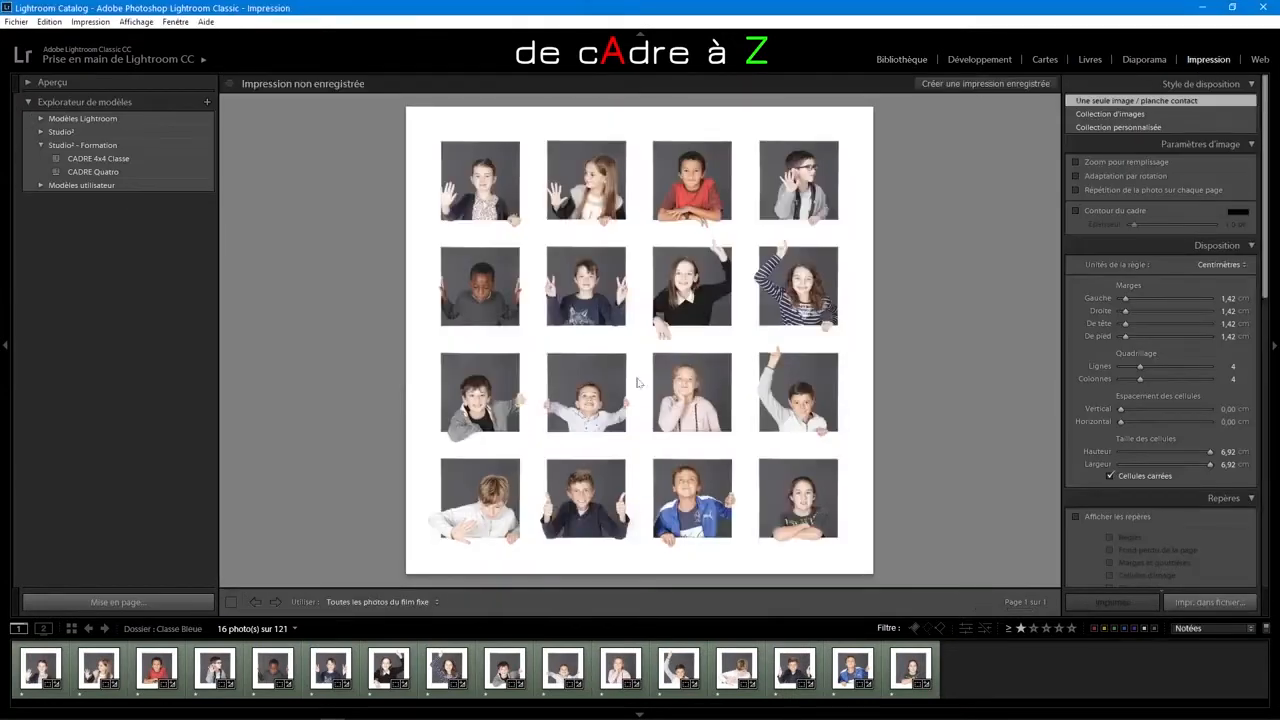
Step: Reorder the class sheet by moving the fourth photo to second, the thirteenth to twelfth, the eighth to twelfth, and the thirteenth to twelfth again
drag(216, 676, 85, 680)
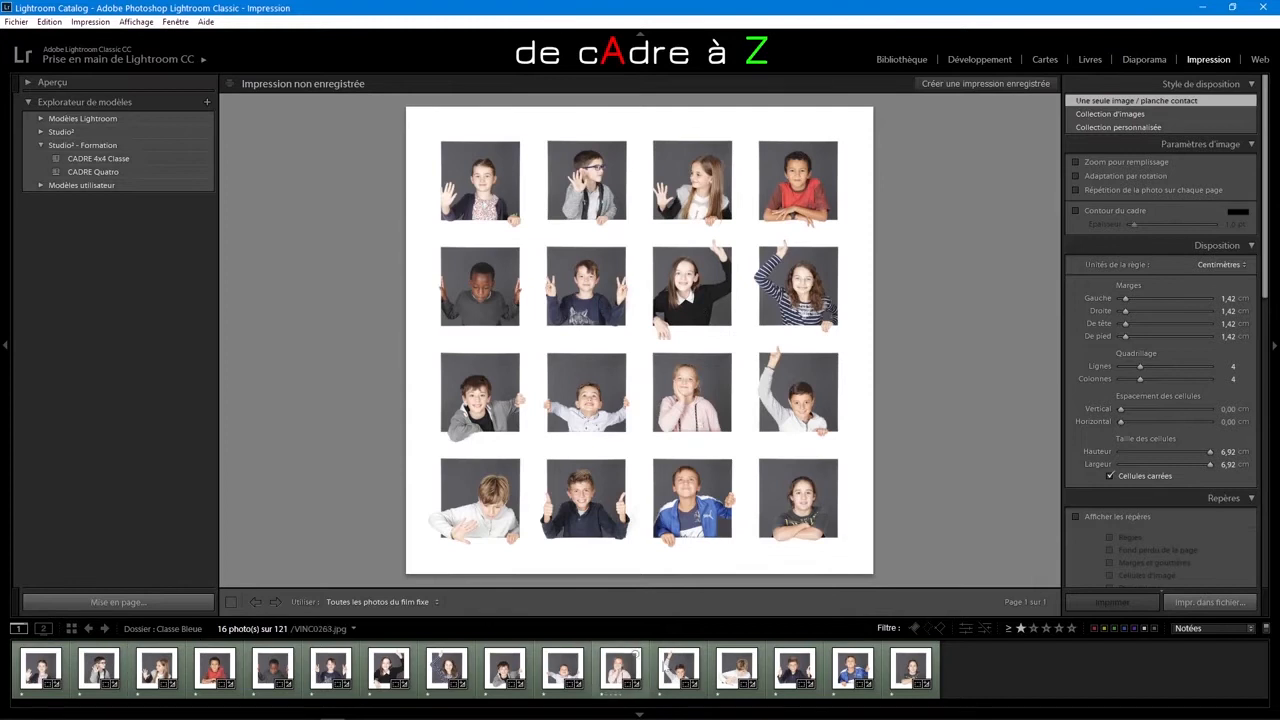
mouse_move(737, 668)
mouse_down()
mouse_move(605, 670)
mouse_move(648, 671)
mouse_up()
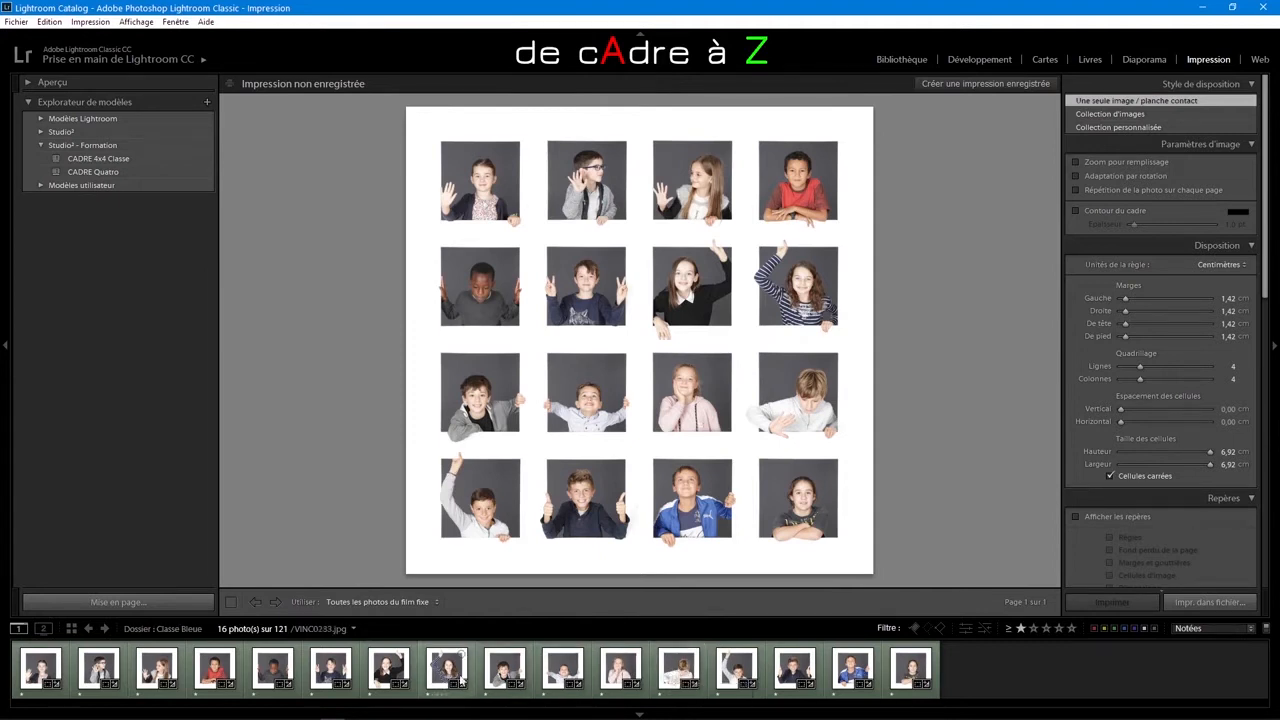
drag(446, 668, 704, 676)
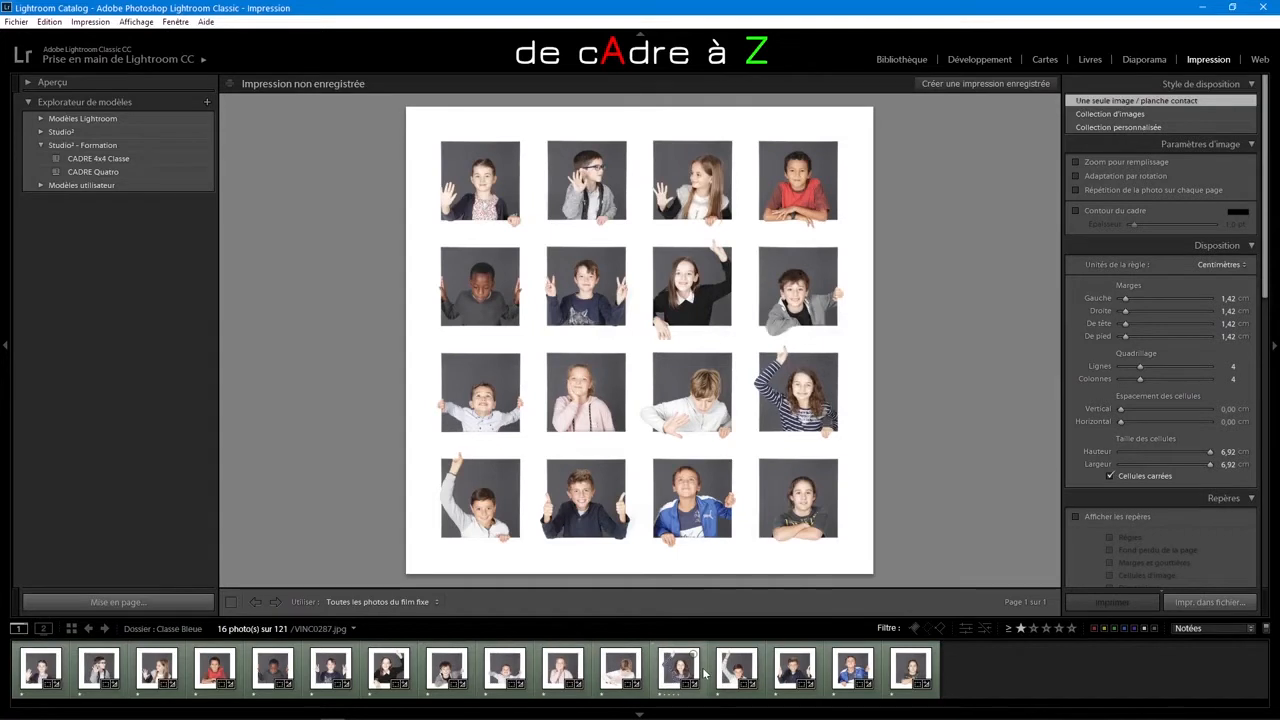
drag(736, 670, 652, 673)
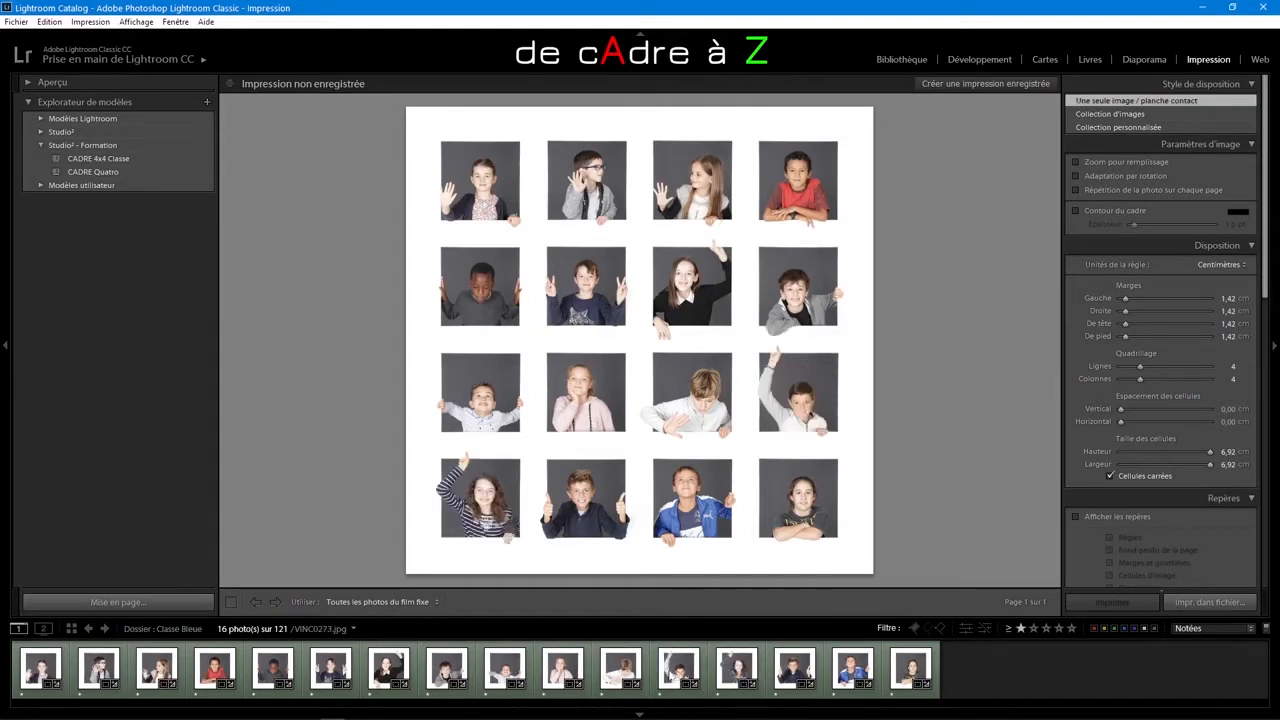